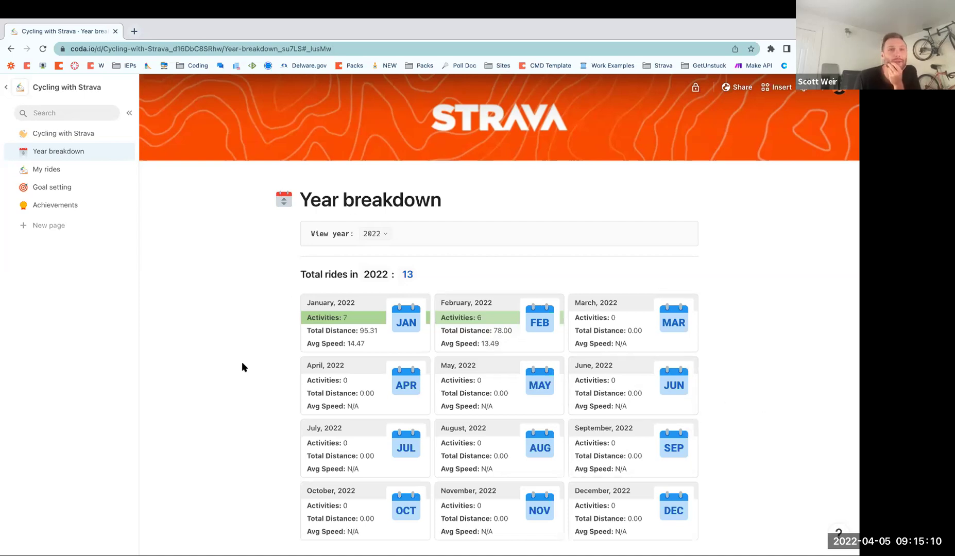
# Show the document's hidden pages and open DB sync activities to look across the table's columns.
pyautogui.click(126, 225)
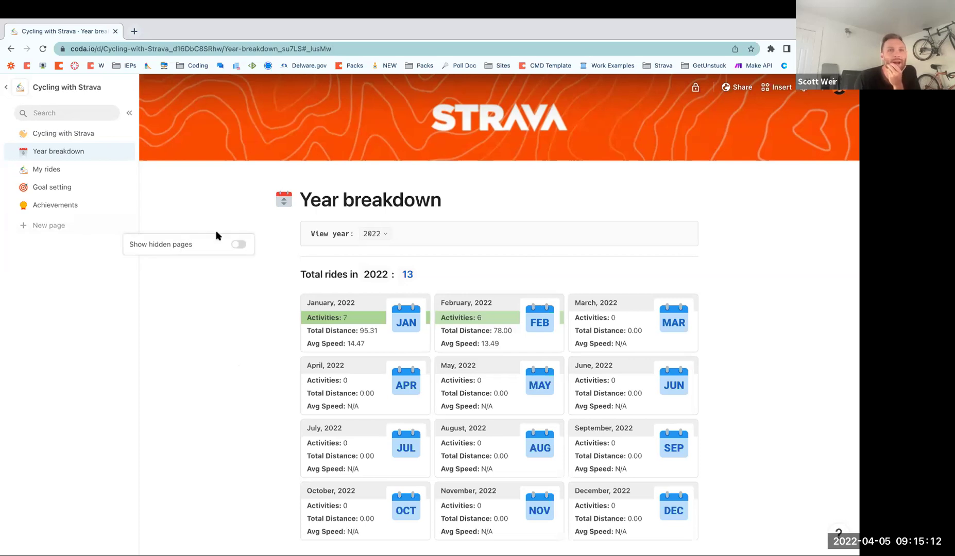
pyautogui.click(236, 244)
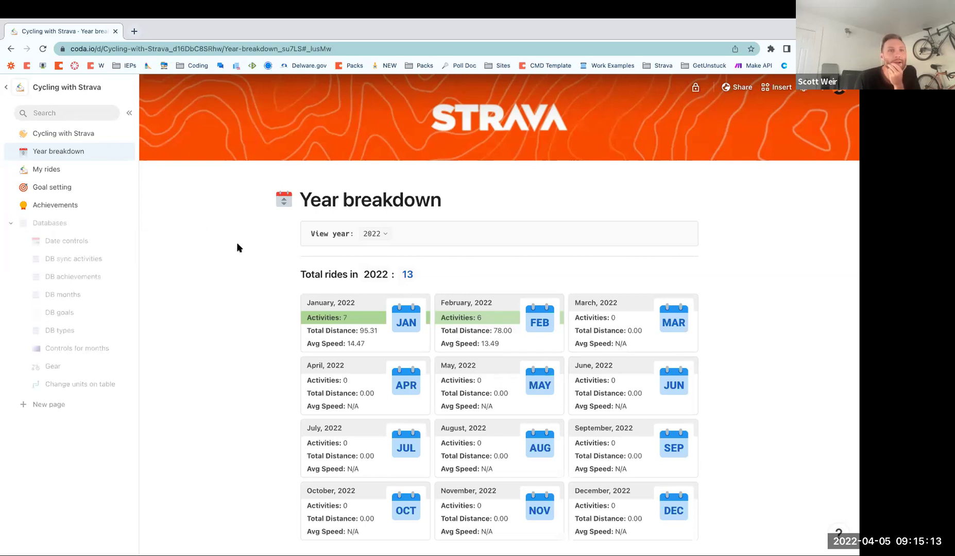
pyautogui.click(82, 259)
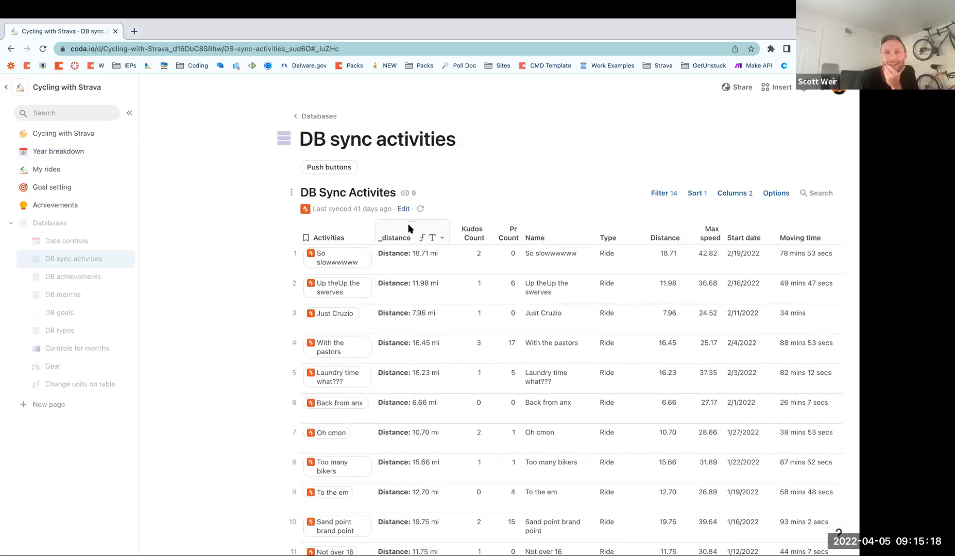
pyautogui.hscroll(10, 412, 234)
pyautogui.hscroll(12, 415, 239)
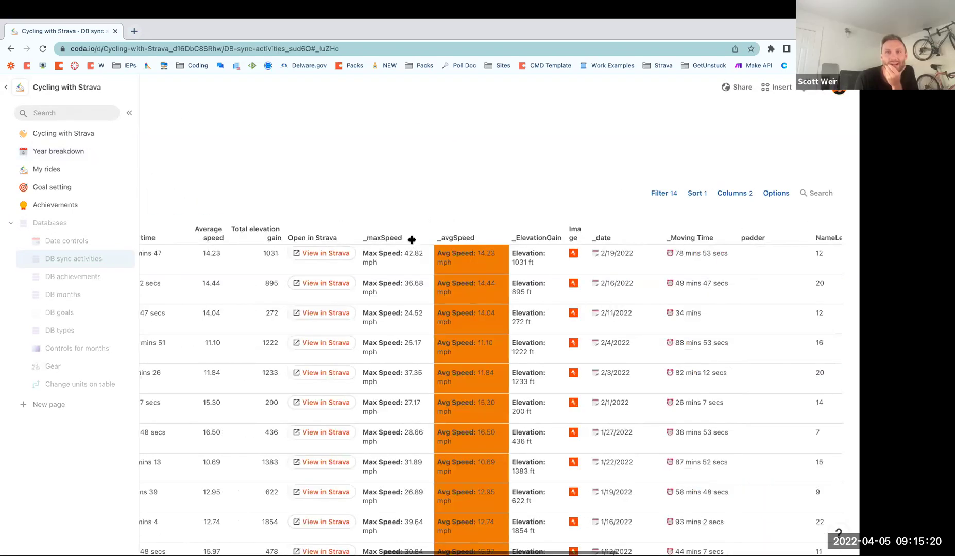
pyautogui.hscroll(-20, 411, 240)
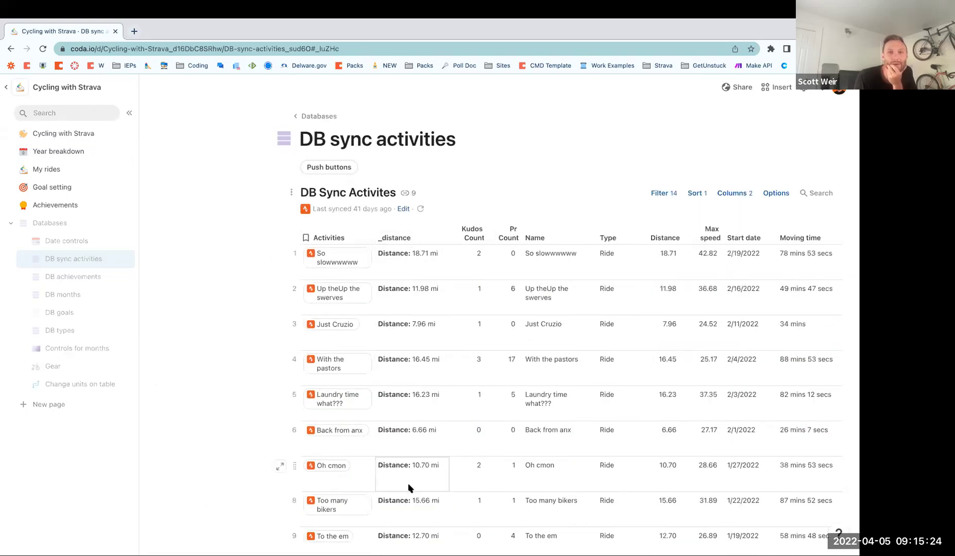
# Refresh the DB Sync Activites table to pull the latest activities from Strava.
pyautogui.click(424, 212)
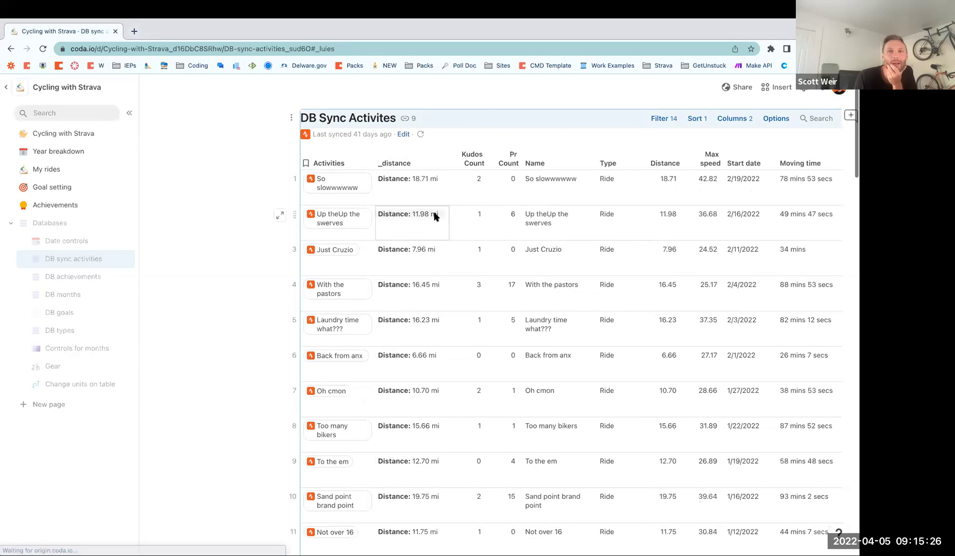
pyautogui.click(420, 135)
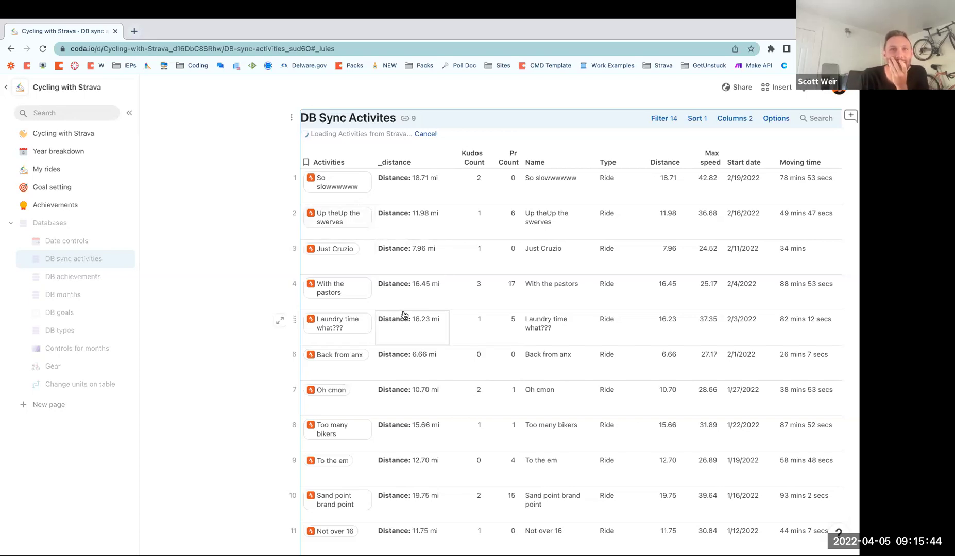
pyautogui.scroll(1, 404, 324)
pyautogui.scroll(2, 404, 325)
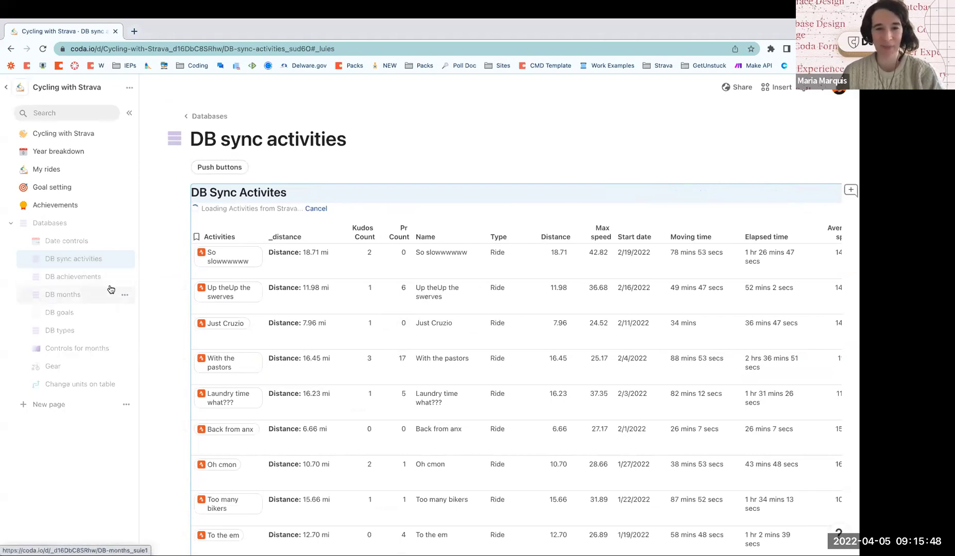
# Review the January, 2022 details on the Year breakdown page, including its distance chart and activity cards, and close them.
pyautogui.click(48, 151)
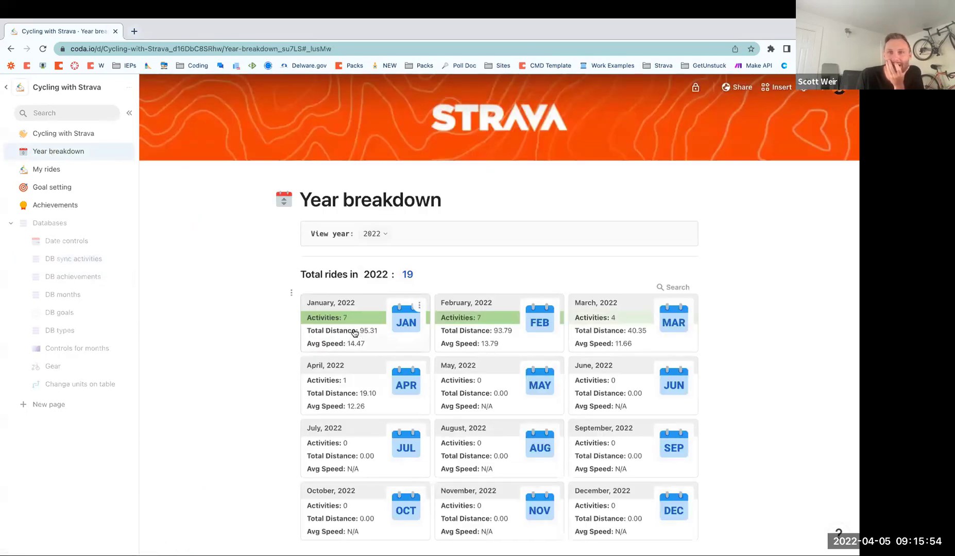
pyautogui.click(352, 340)
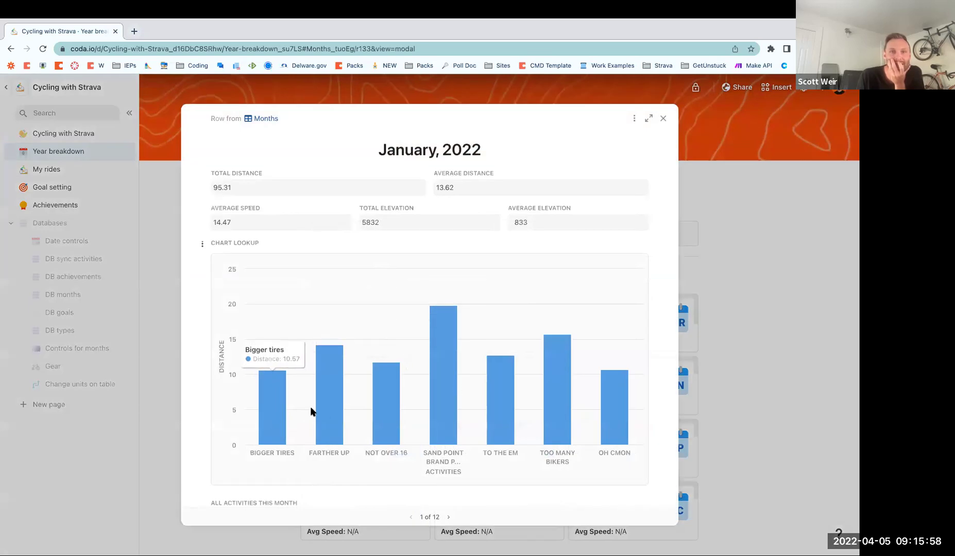
pyautogui.scroll(-5, 541, 334)
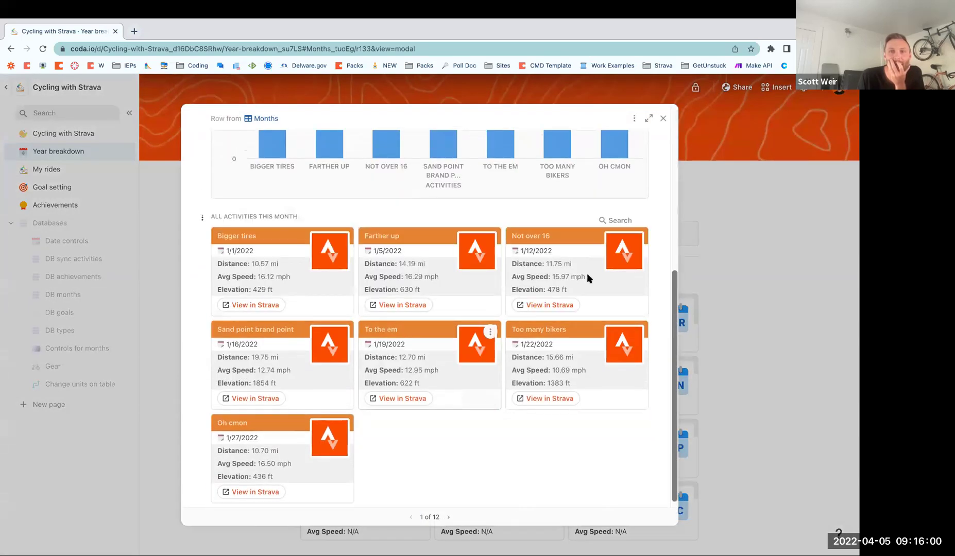
pyautogui.scroll(5, 585, 273)
pyautogui.click(662, 119)
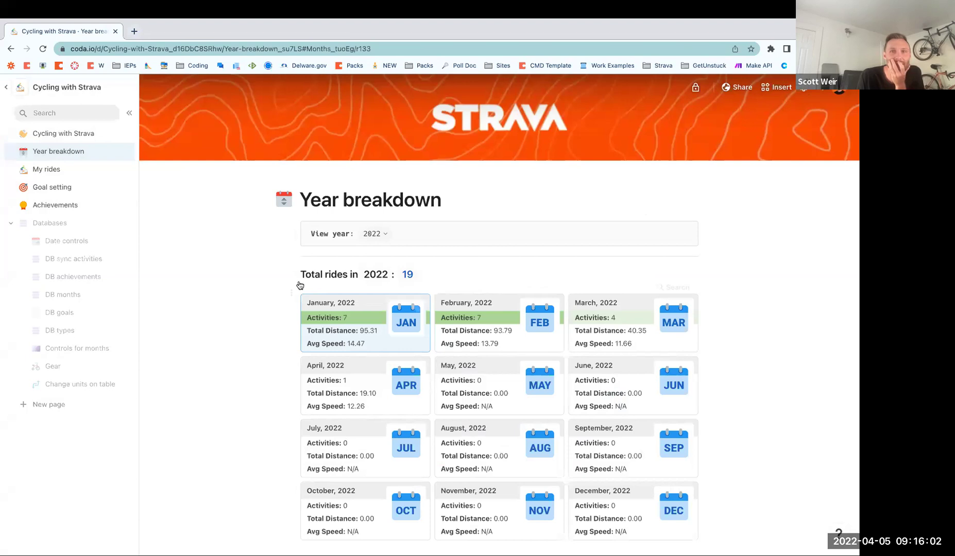
# Review last month's ride cards and the Average Speed and Distances charts on the My rides page.
pyautogui.click(46, 171)
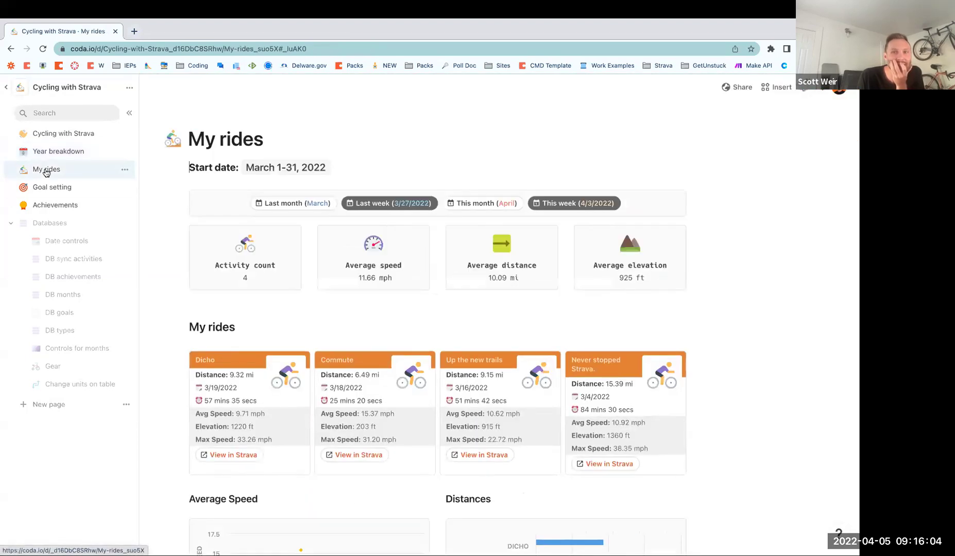
pyautogui.scroll(-5, 529, 411)
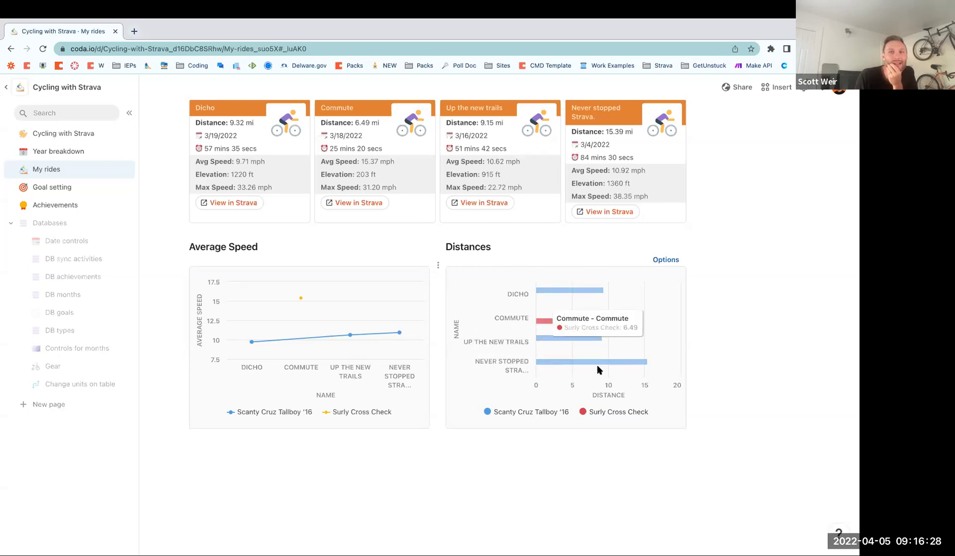
pyautogui.scroll(3, 572, 391)
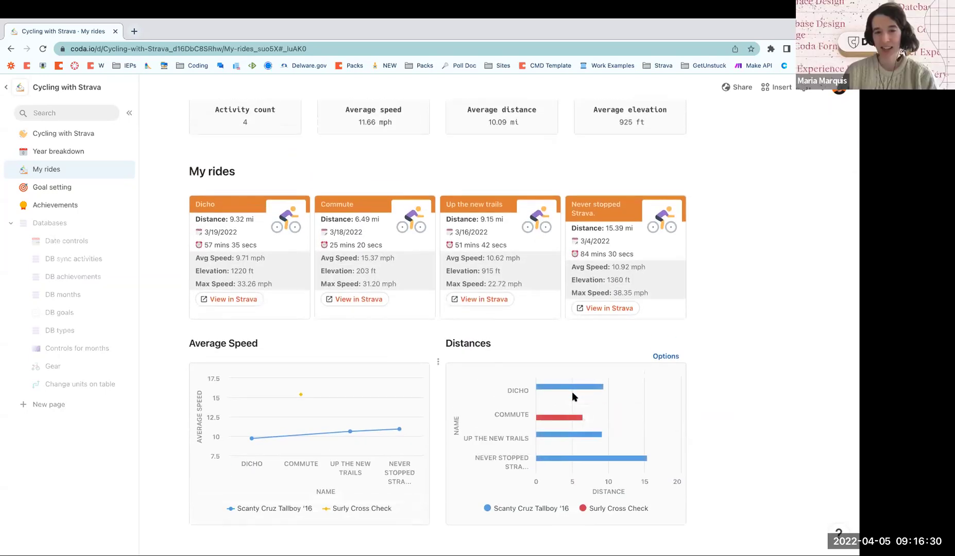
pyautogui.scroll(2, 571, 391)
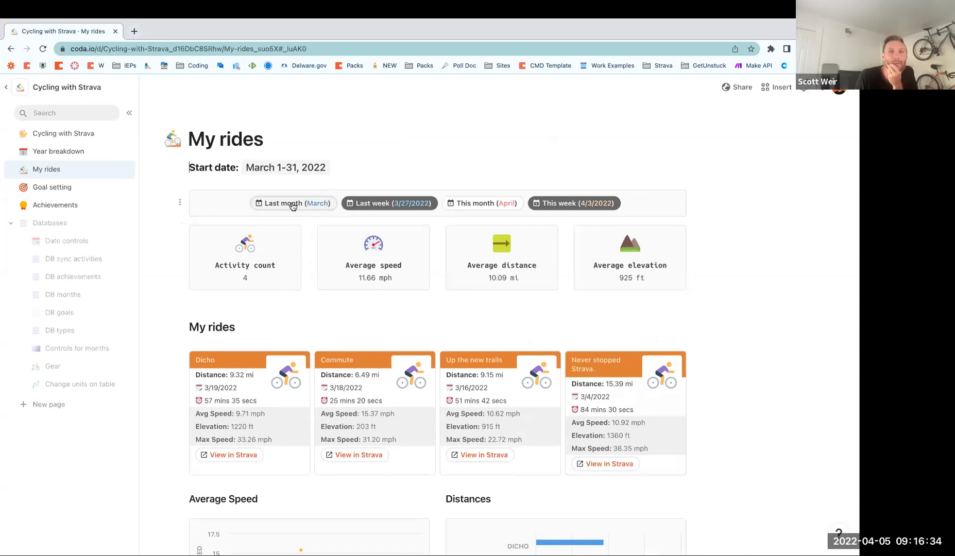
# Switch the My rides date range to this month (April) and review its ride card and charts.
pyautogui.click(476, 204)
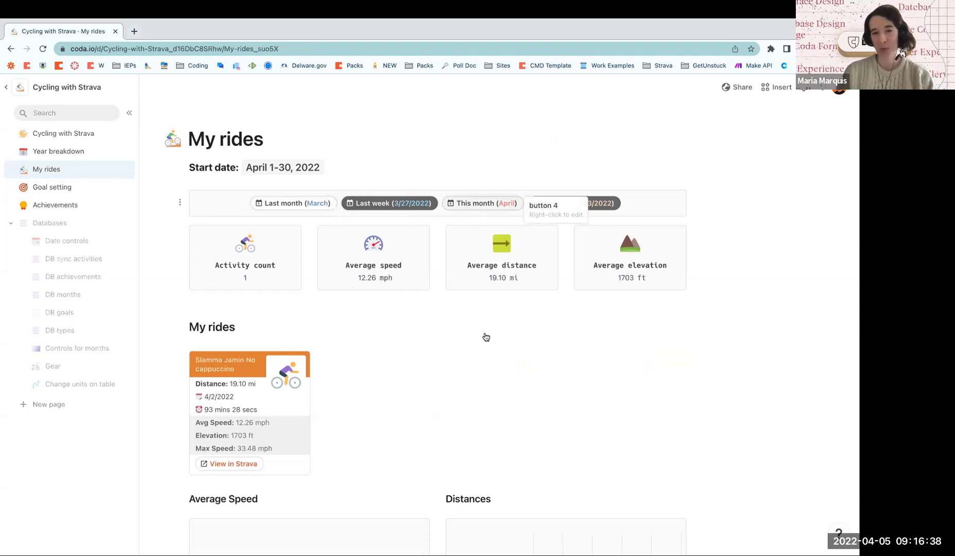
pyautogui.scroll(-5, 485, 340)
pyautogui.moveTo(575, 359)
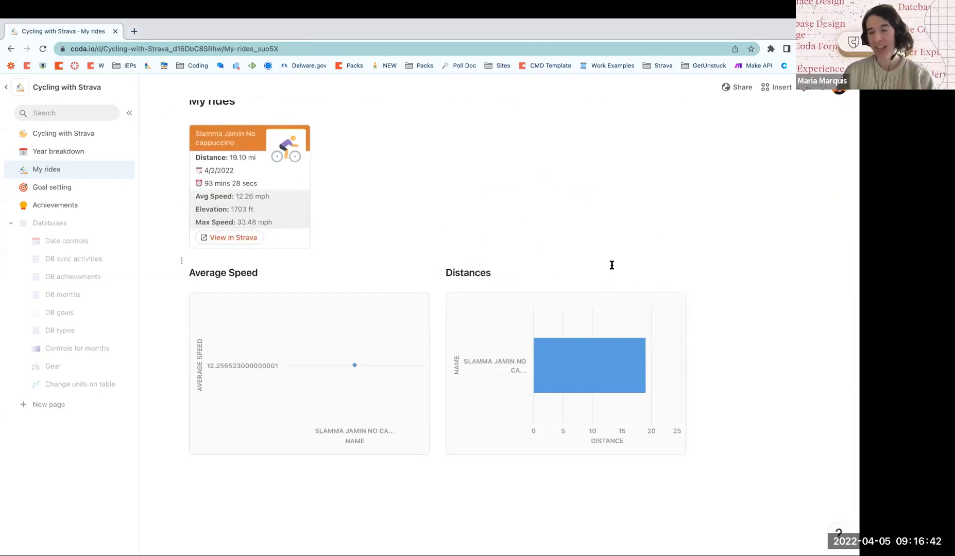
pyautogui.scroll(2, 483, 384)
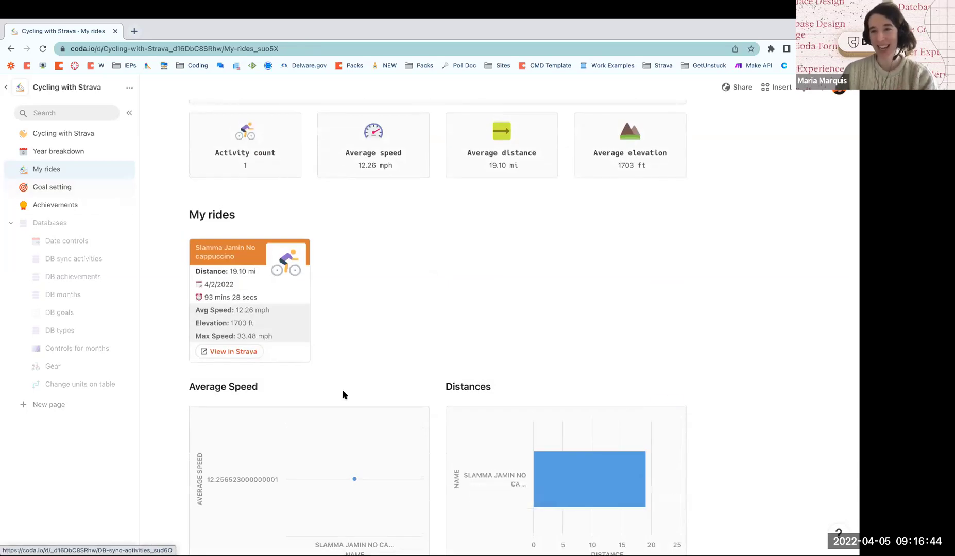
pyautogui.scroll(1, 426, 280)
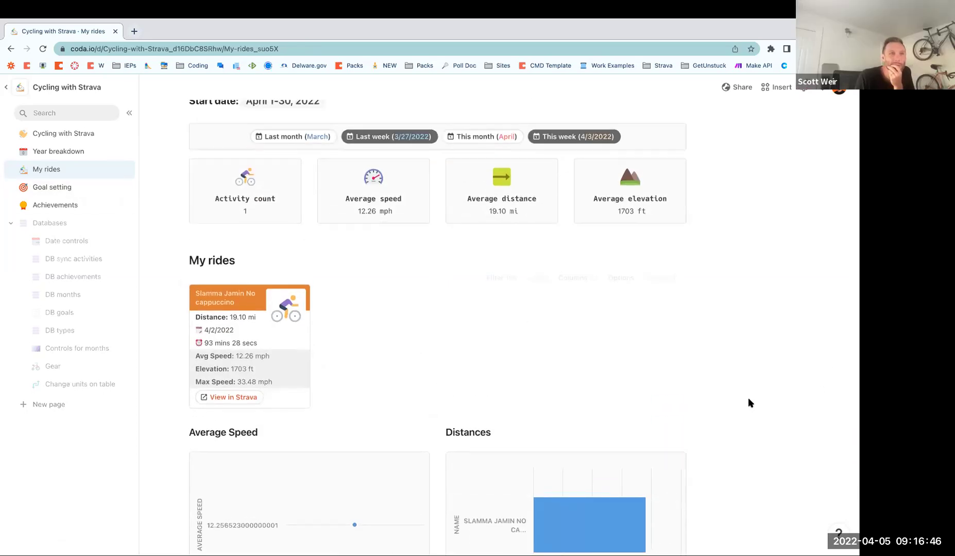
pyautogui.scroll(1, 569, 402)
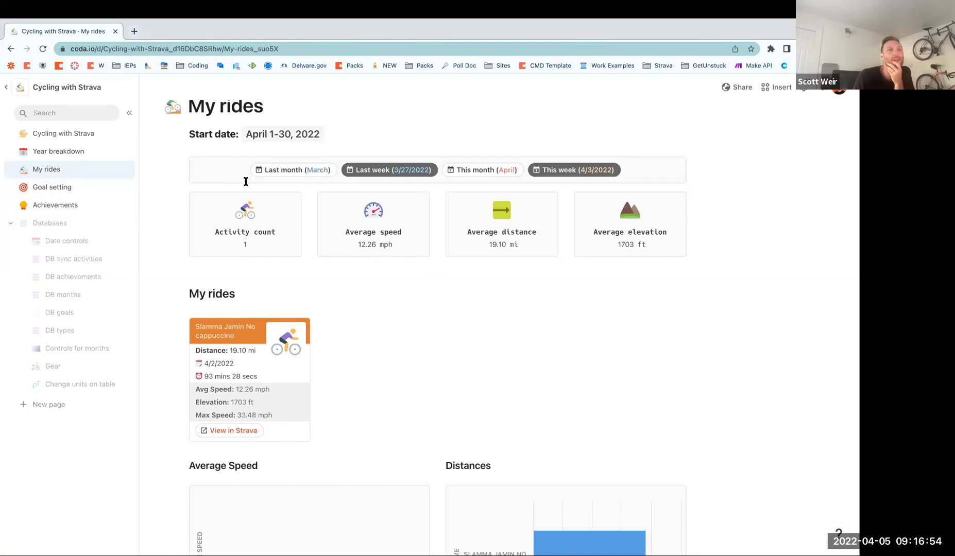
# View the Activity Count goal's details on the Goal setting page and close them without editing.
pyautogui.click(88, 189)
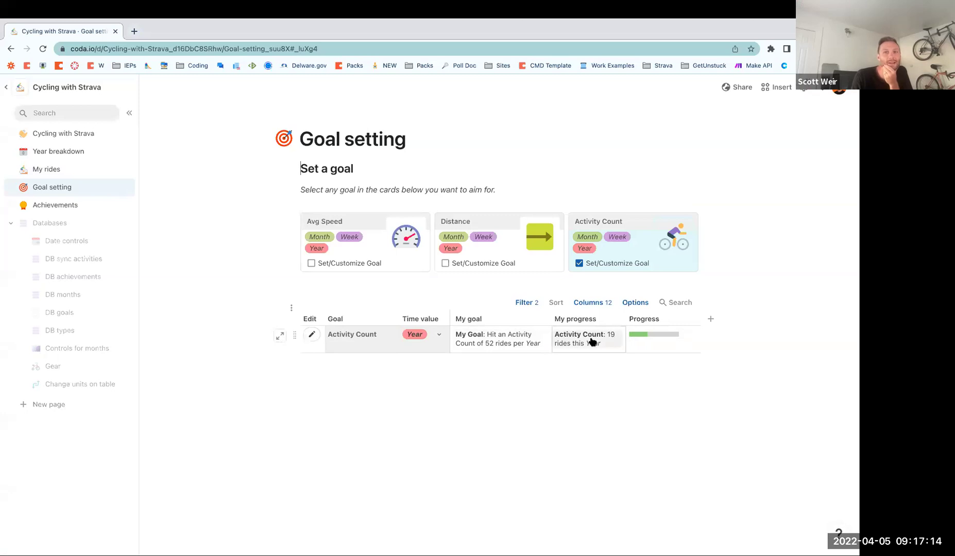
pyautogui.click(311, 334)
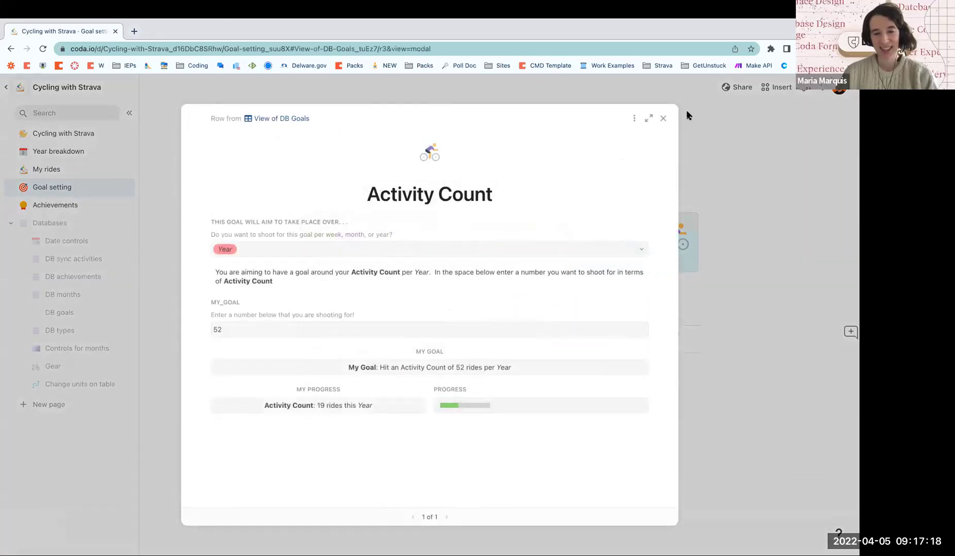
pyautogui.click(663, 119)
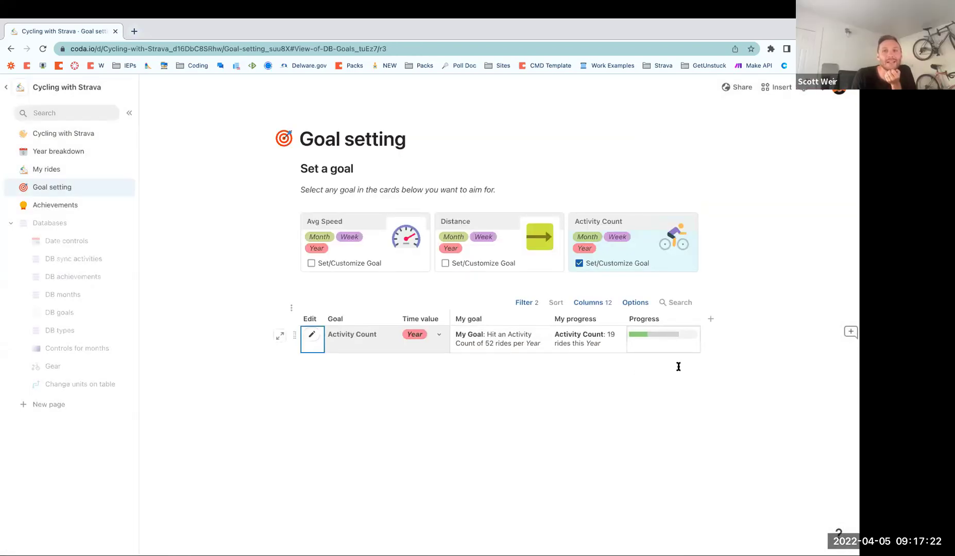
# Revisit the DB sync activities and My rides pages, and switch the Achievements page's medals to Avg Speed.
pyautogui.click(47, 209)
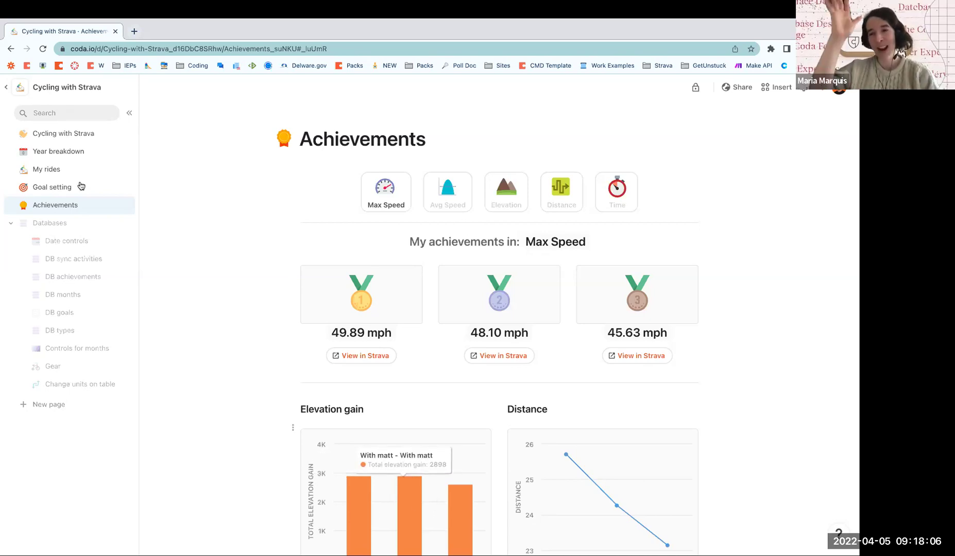
pyautogui.click(78, 259)
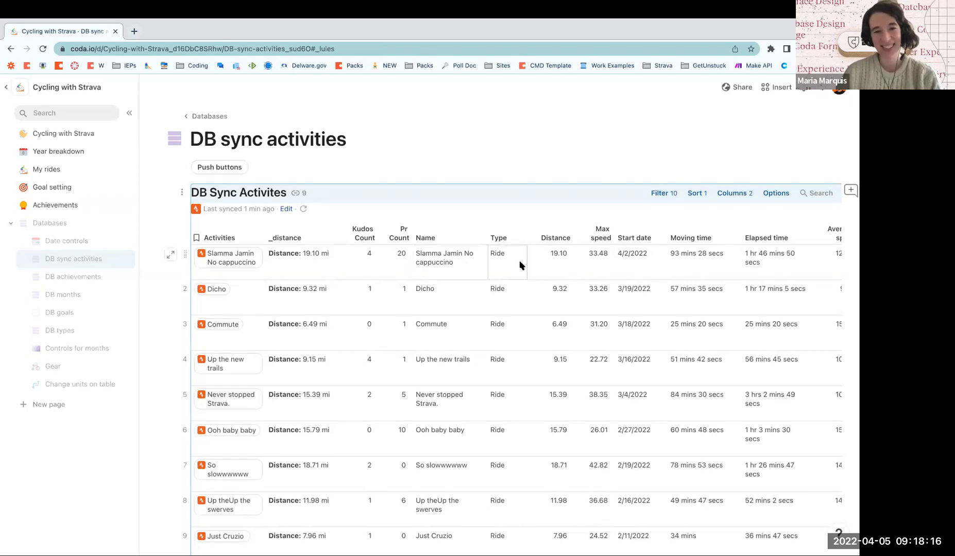
pyautogui.click(62, 169)
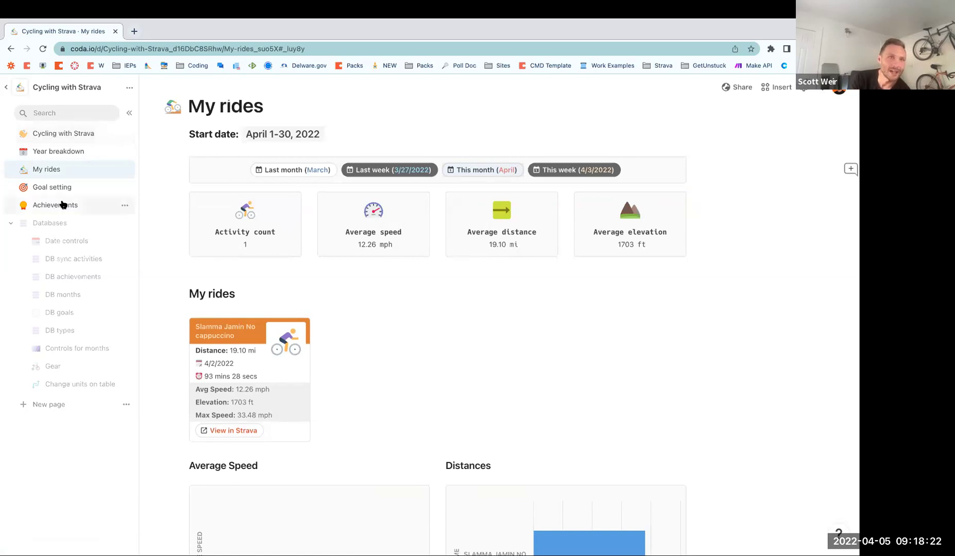
pyautogui.click(80, 206)
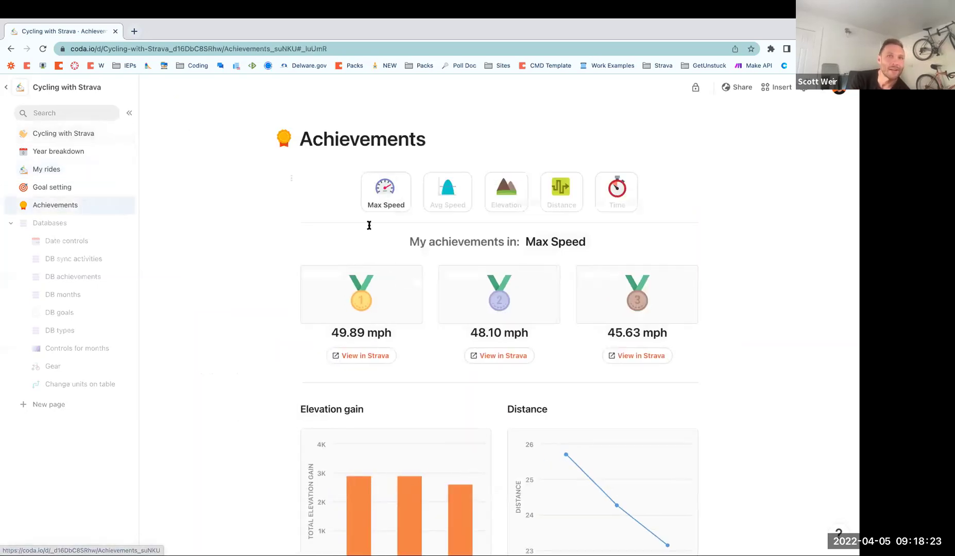
pyautogui.click(452, 188)
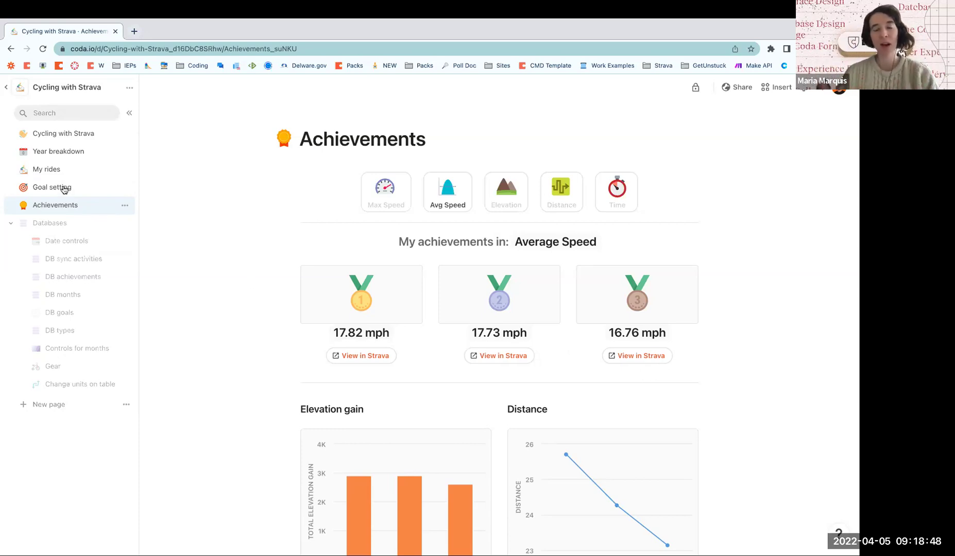
# Open the February, 2022 details from the Year breakdown page and review the distance chart and activity cards.
pyautogui.click(59, 157)
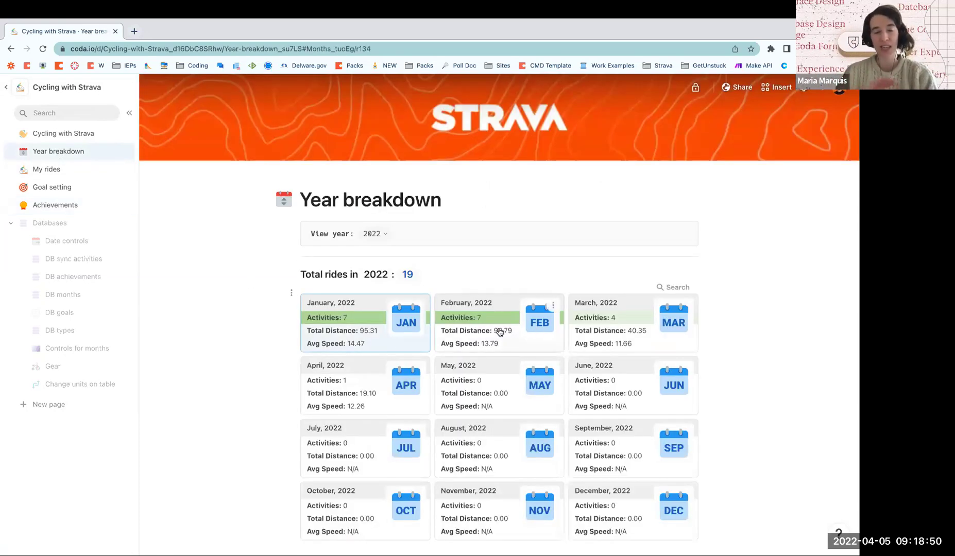
pyautogui.click(511, 333)
pyautogui.scroll(-5, 512, 347)
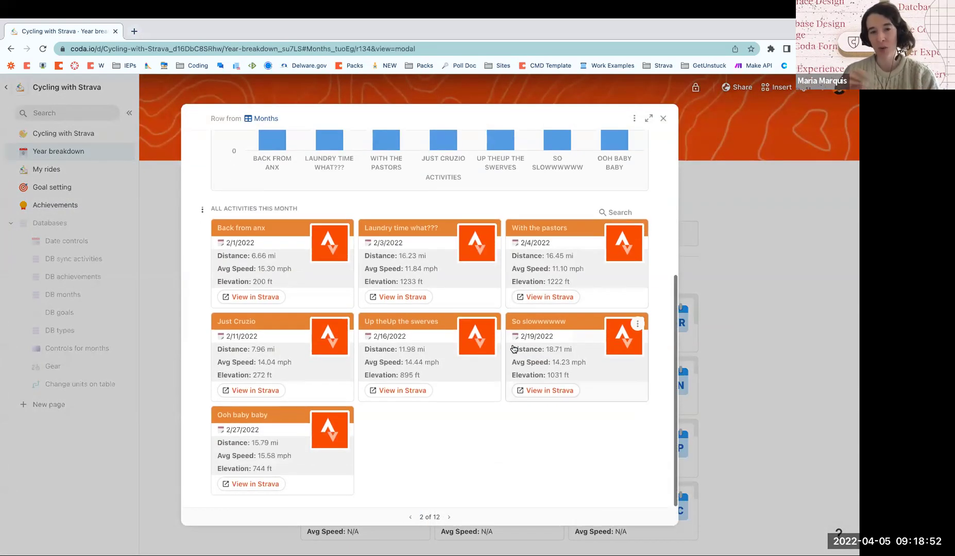
pyautogui.scroll(5, 512, 347)
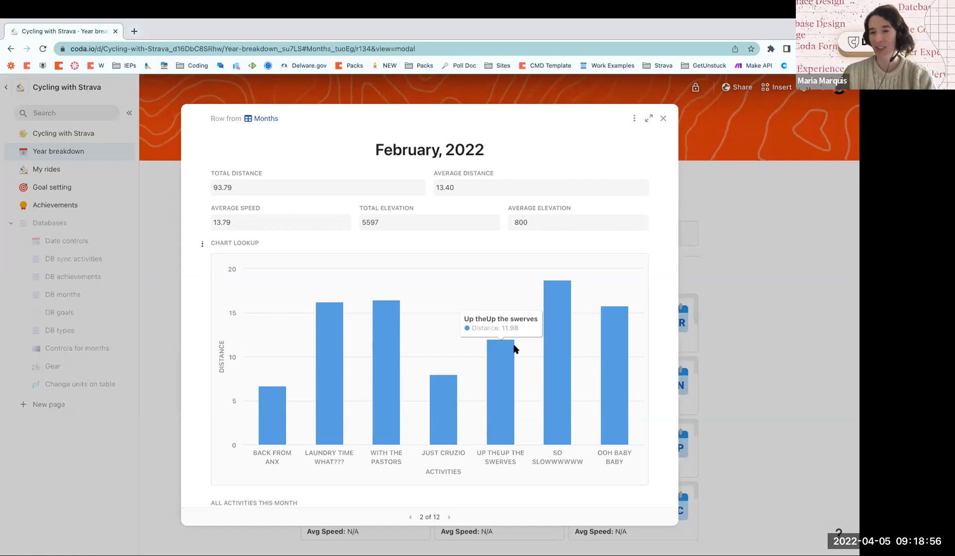
pyautogui.scroll(-2, 506, 350)
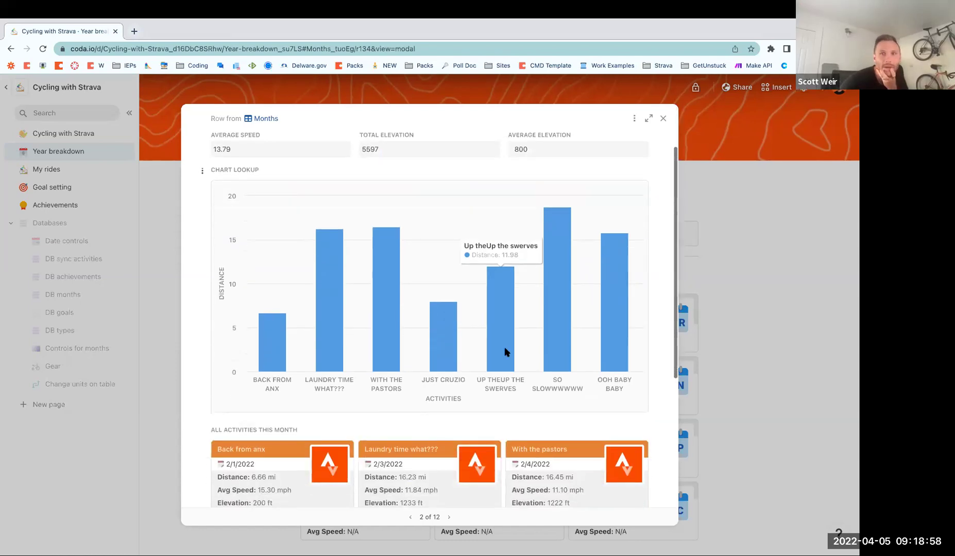
pyautogui.scroll(-4, 505, 352)
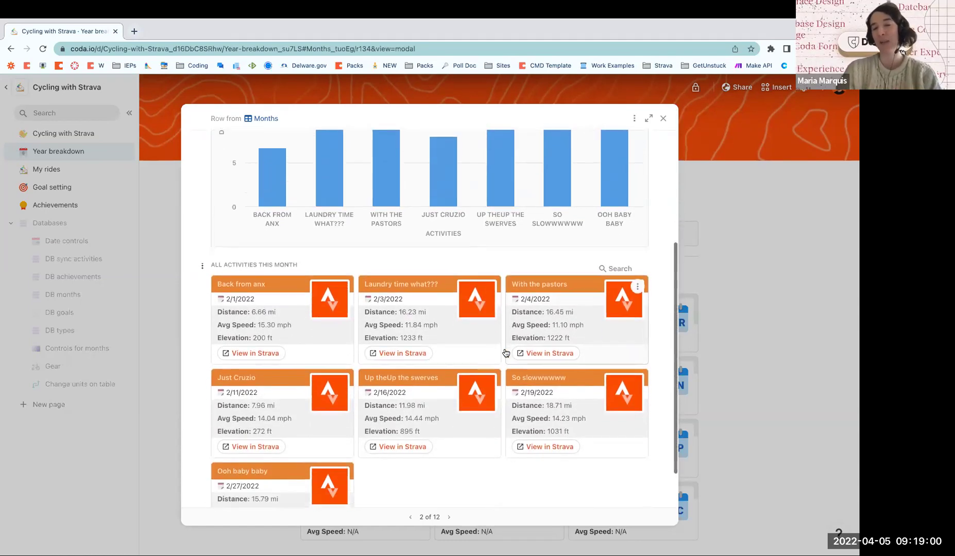
pyautogui.scroll(6, 505, 353)
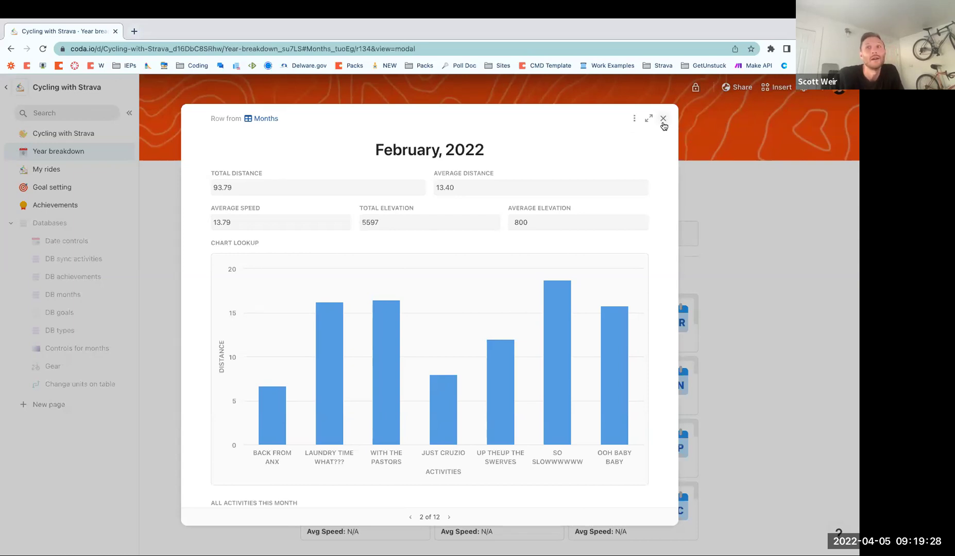
# Close the February, 2022 details and switch the Year breakdown page's view year to 2021.
pyautogui.click(663, 119)
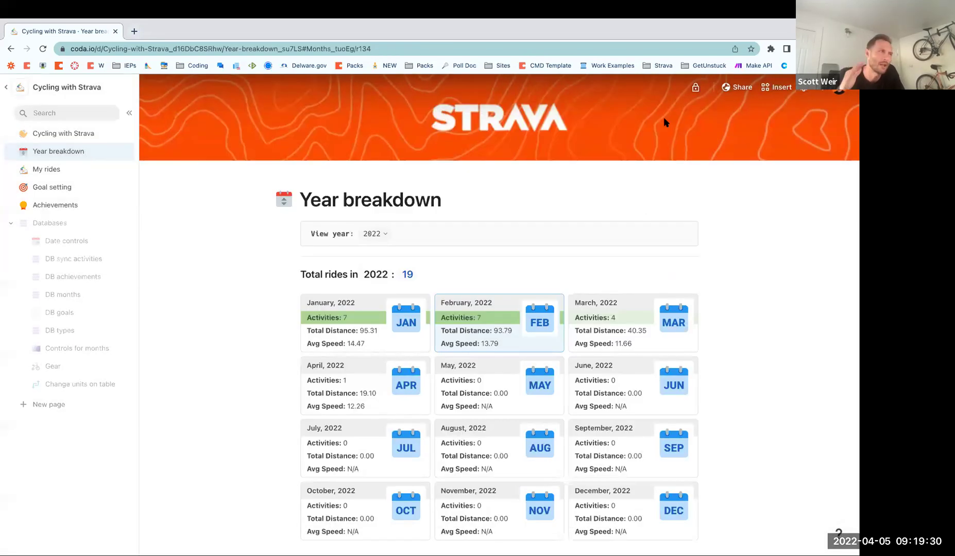
pyautogui.click(374, 234)
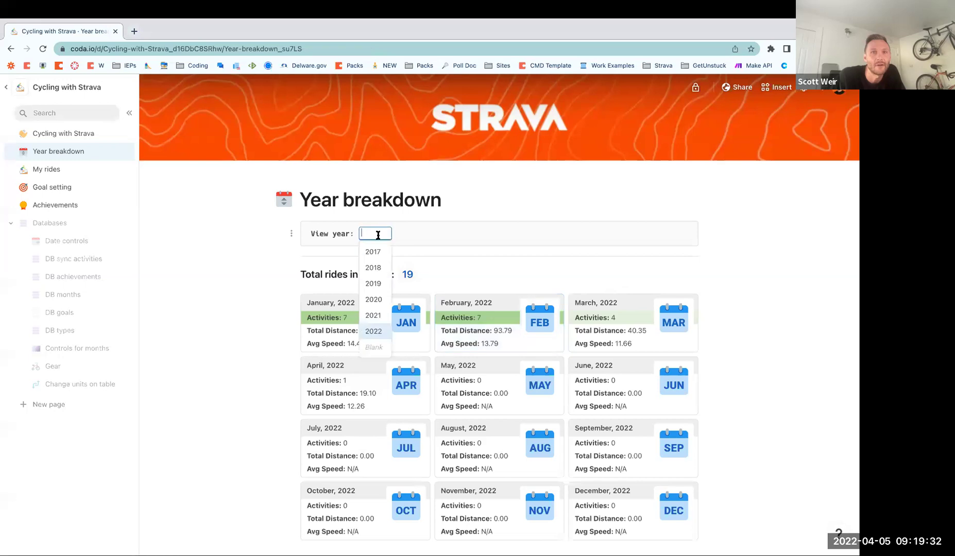
pyautogui.click(382, 319)
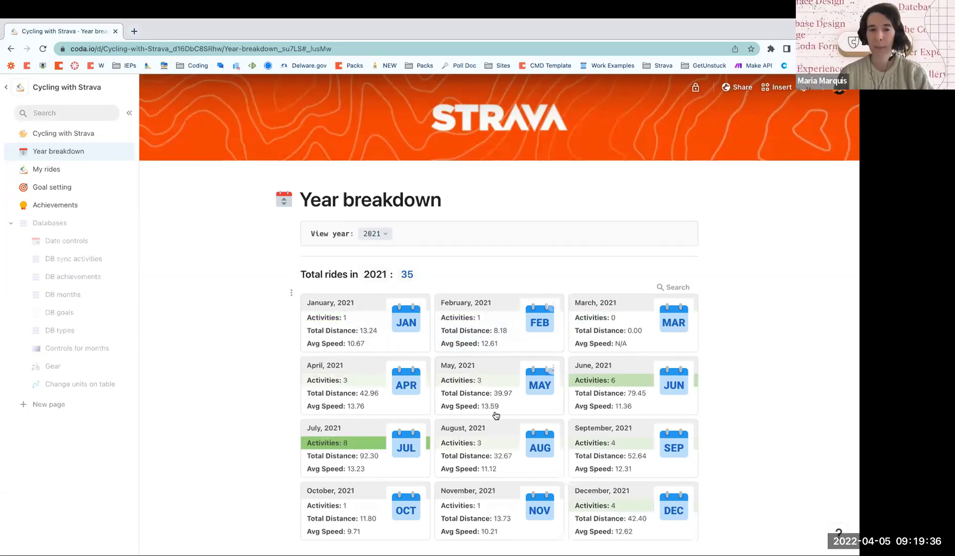
# Set the My rides page's date range to last month (March).
pyautogui.click(52, 170)
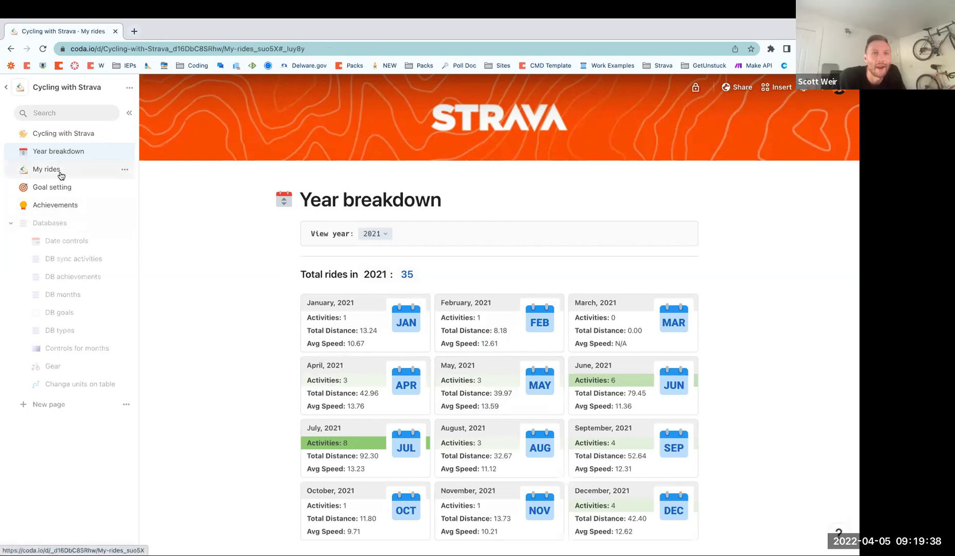
pyautogui.click(289, 173)
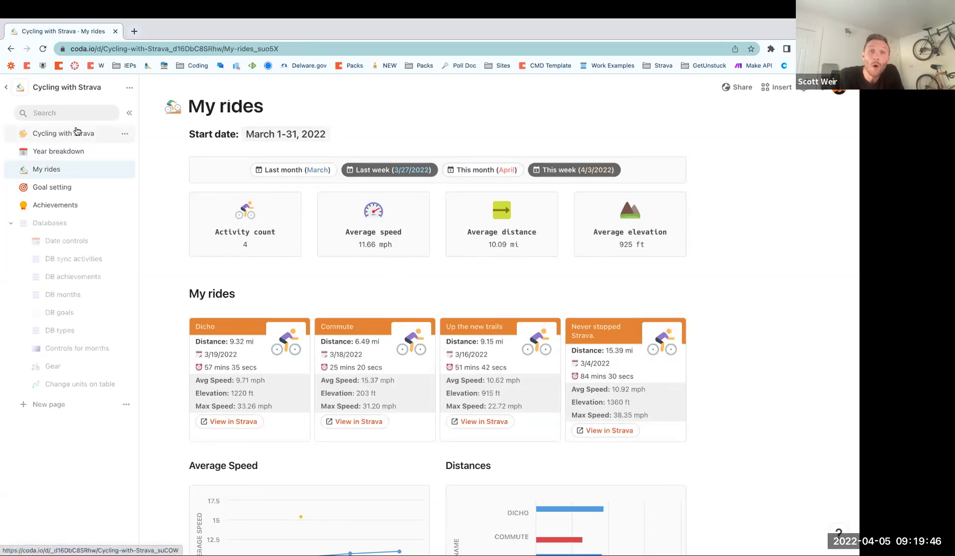
# Open the July, 2021 details from the Year breakdown page and look through that month's activity cards.
pyautogui.click(70, 149)
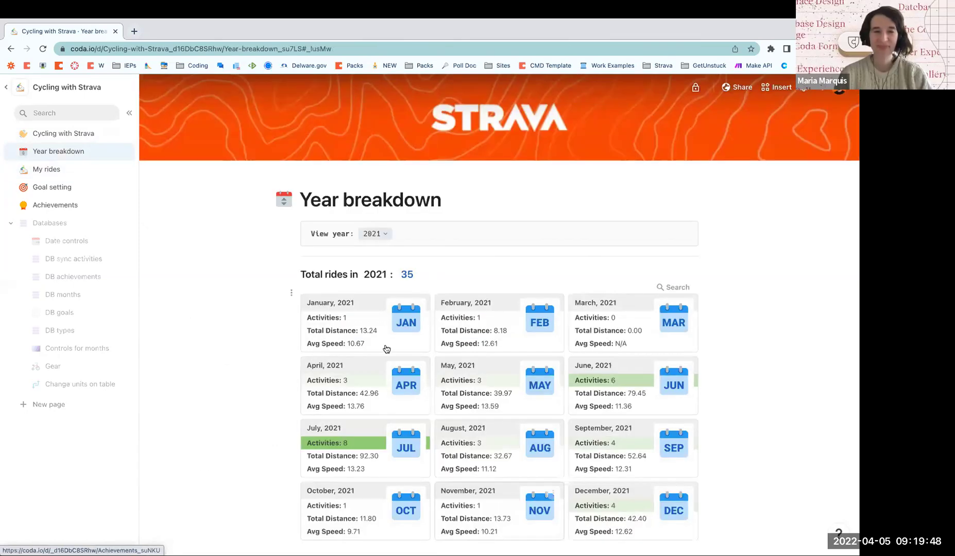
pyautogui.click(351, 452)
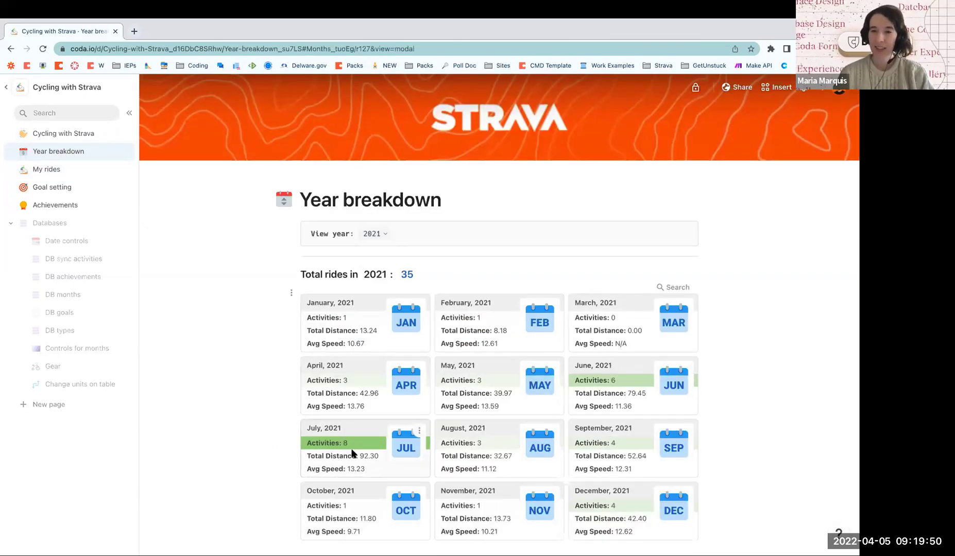
pyautogui.scroll(-5, 498, 387)
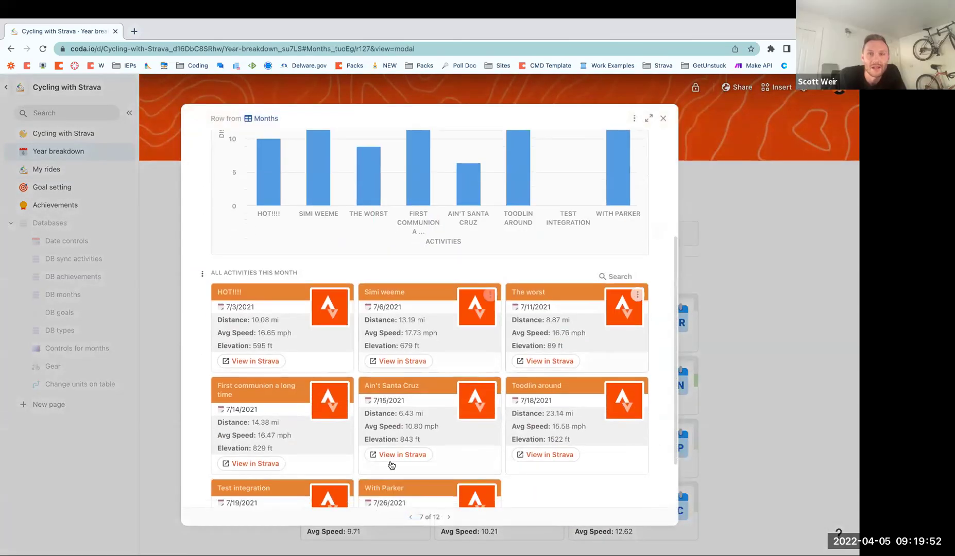
# View the Simi weeme ride in Strava and review its stats, route map and elevation profile.
pyautogui.click(406, 362)
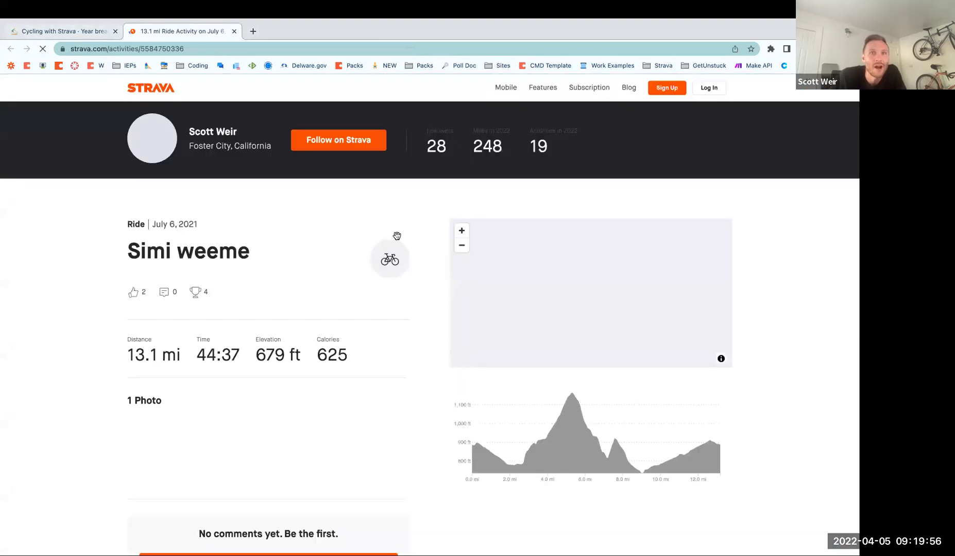
pyautogui.scroll(-3, 394, 322)
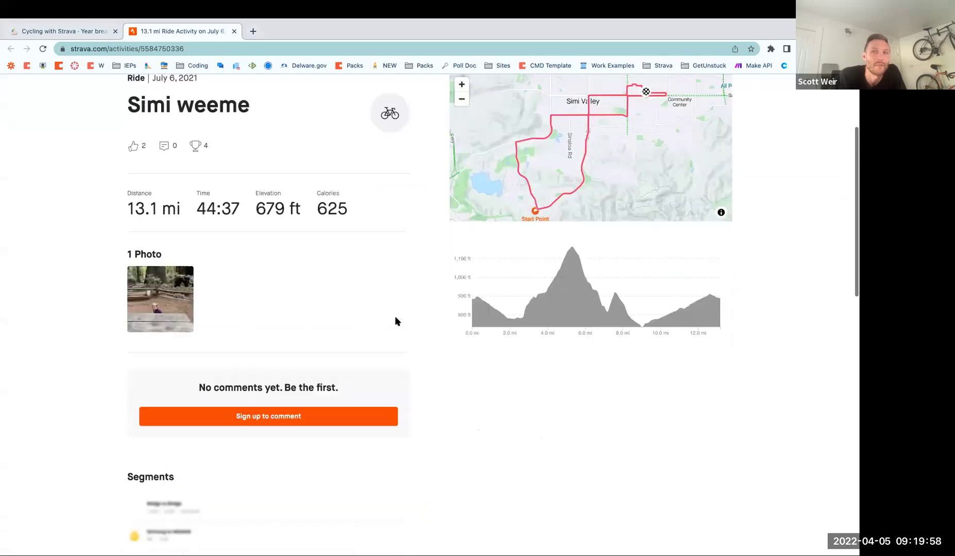
pyautogui.scroll(3, 394, 322)
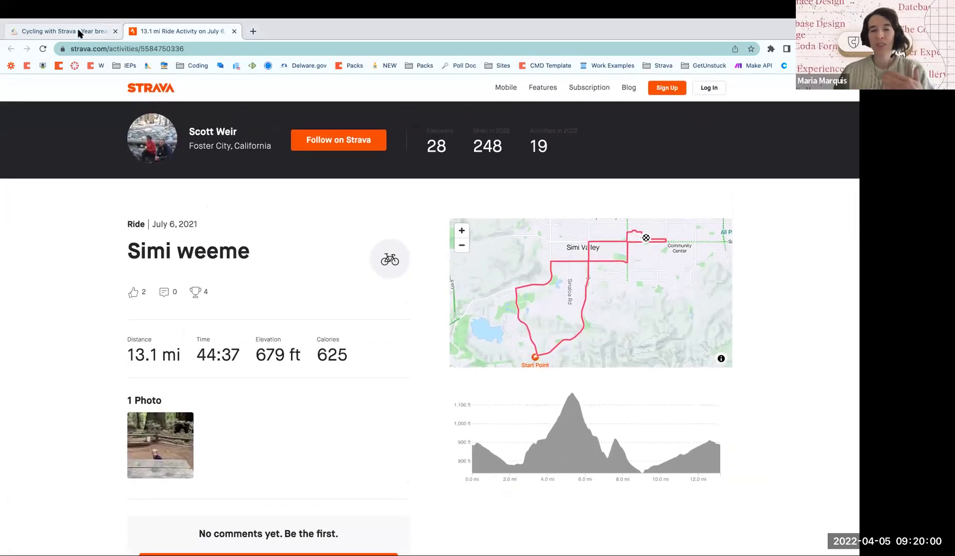
# Return to the Cycling with Strava doc, review the July, 2021 distance chart and close the month's details.
pyautogui.click(62, 32)
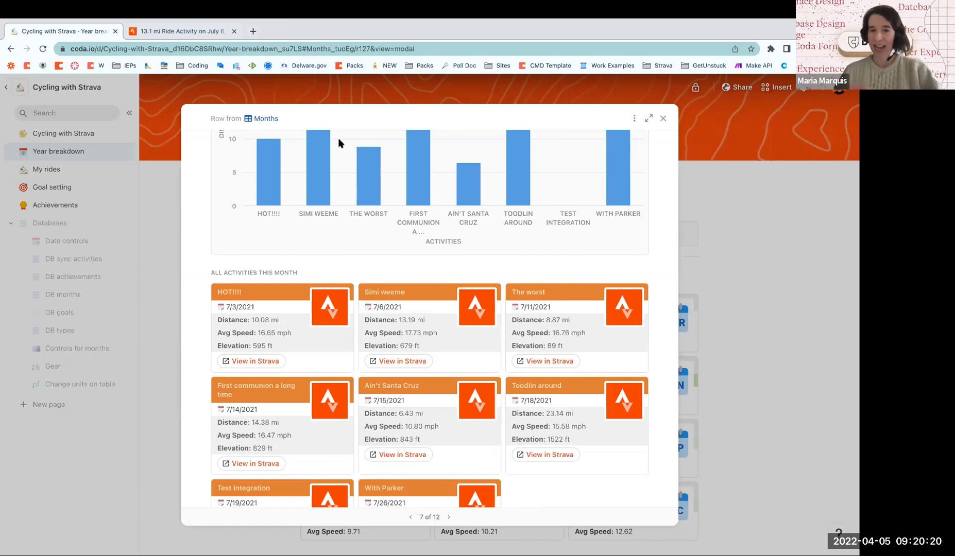
pyautogui.scroll(5, 630, 186)
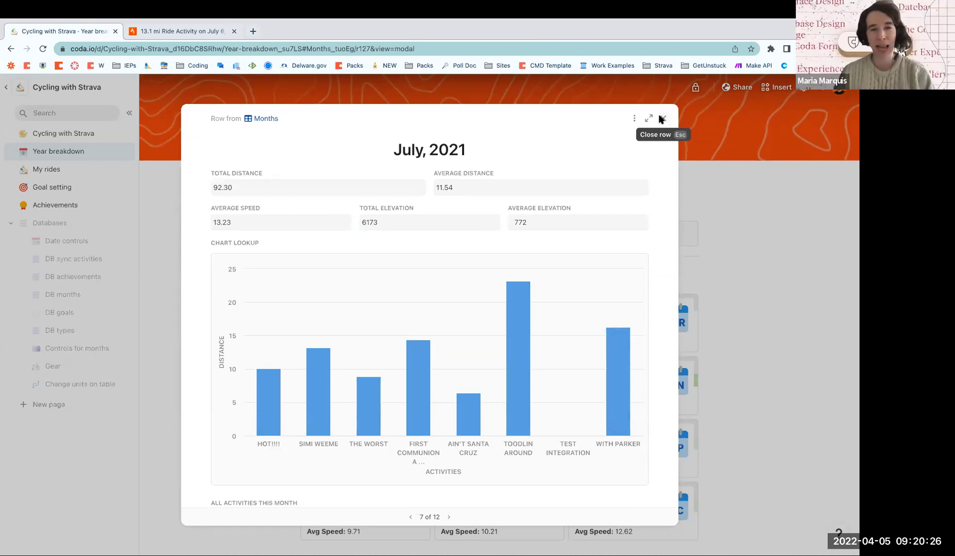
pyautogui.click(661, 119)
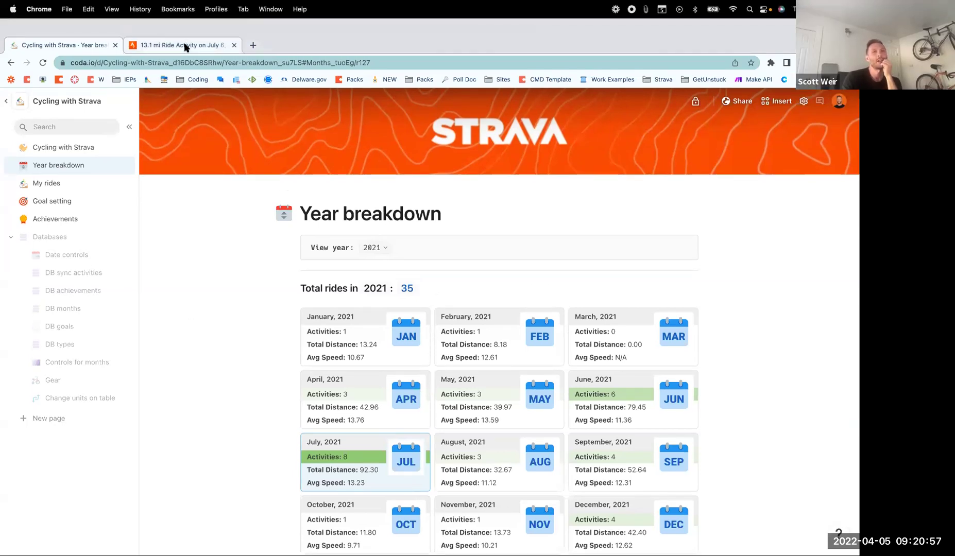
pyautogui.click(185, 47)
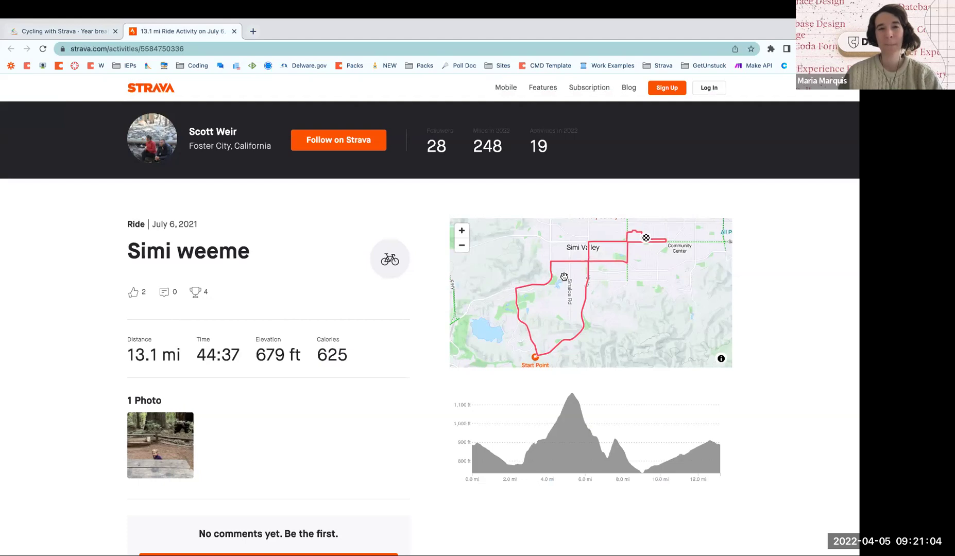
pyautogui.click(18, 32)
pyautogui.click(347, 338)
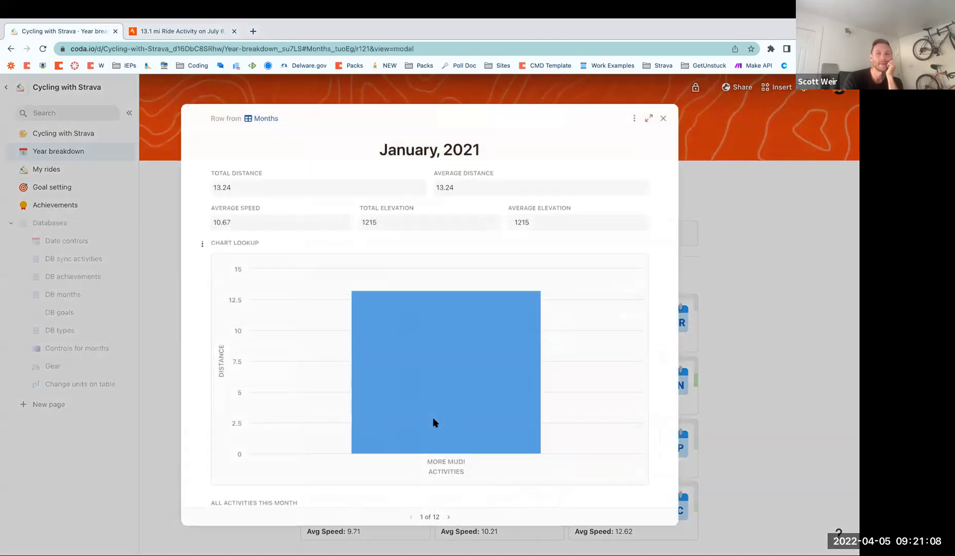
pyautogui.scroll(-3, 432, 422)
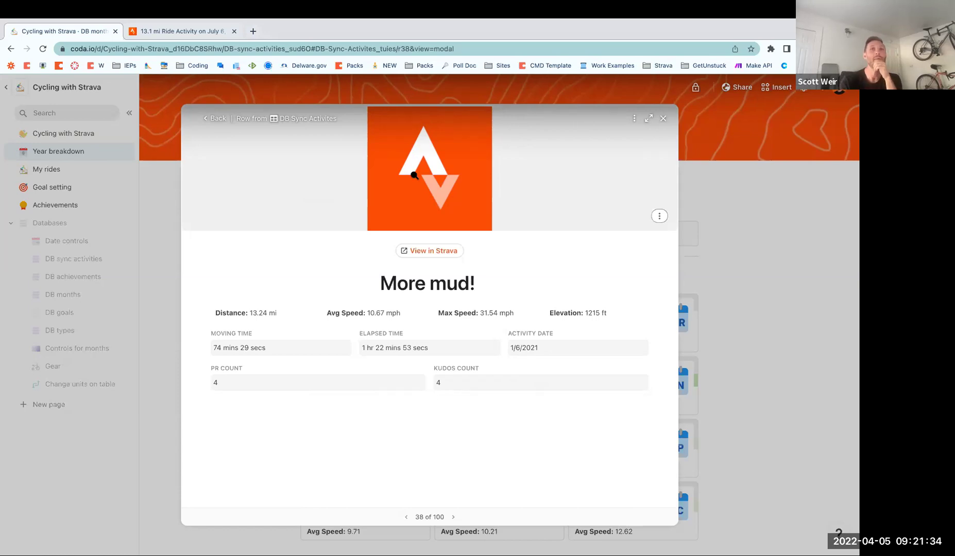
# Search Google for "zapier api what is an api" in a new browser tab.
pyautogui.click(253, 32)
pyautogui.write('zapier api ')
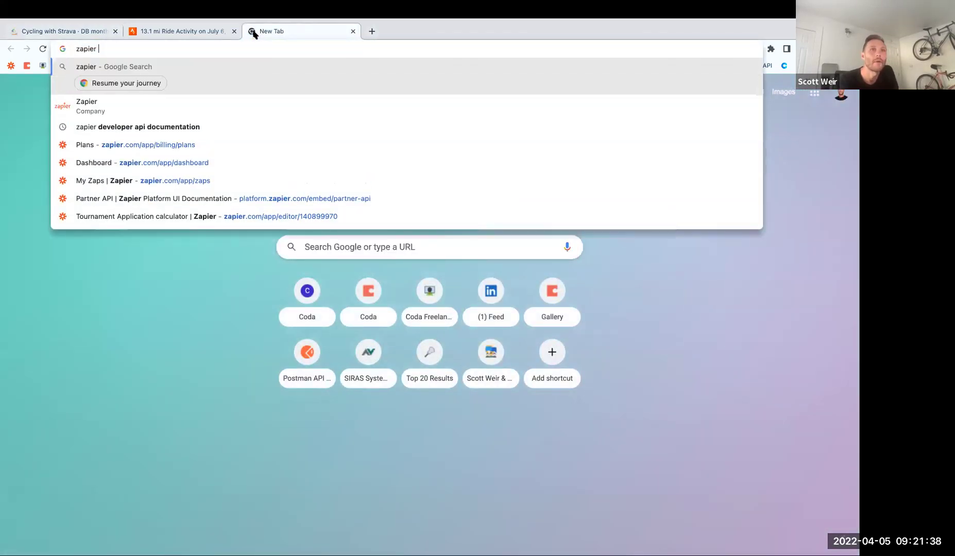
pyautogui.write('wh')
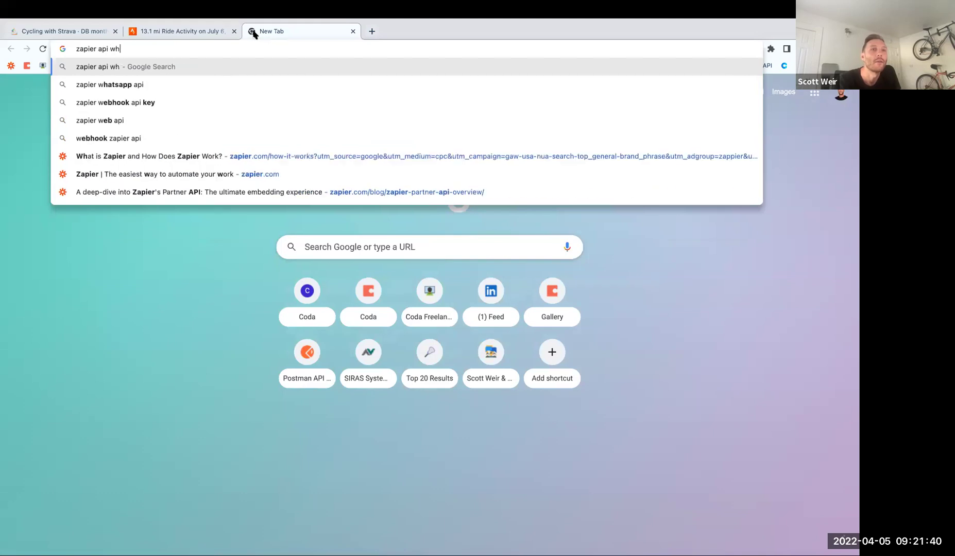
pyautogui.write('at is an api')
pyautogui.press('Return')
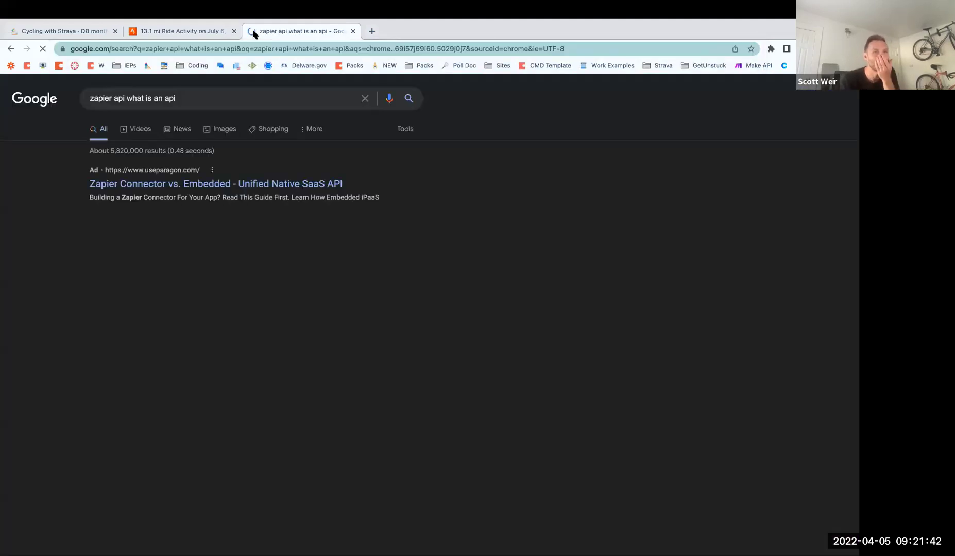
# Open Zapier's An Introduction to APIs guide from the search results and review its course description and table of contents.
pyautogui.scroll(-3, 339, 360)
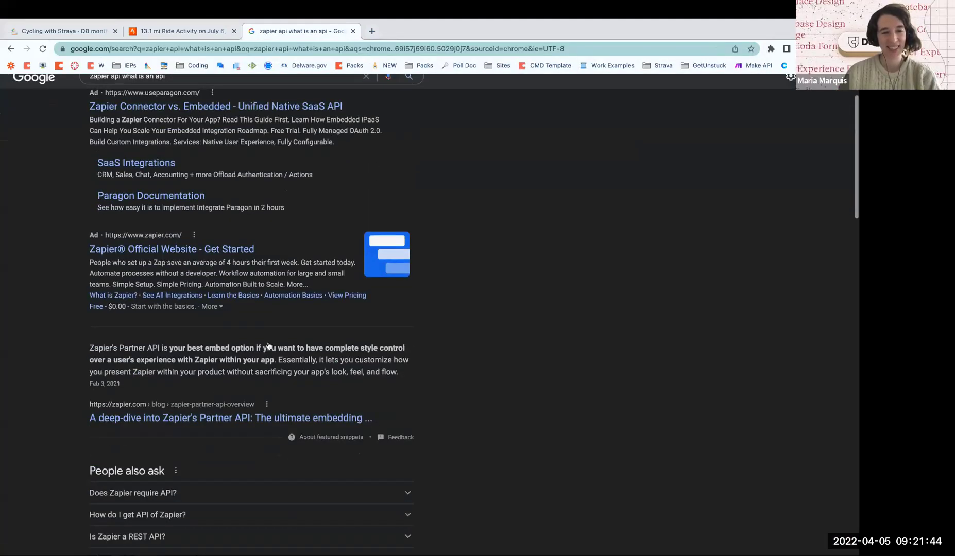
pyautogui.scroll(-5, 344, 365)
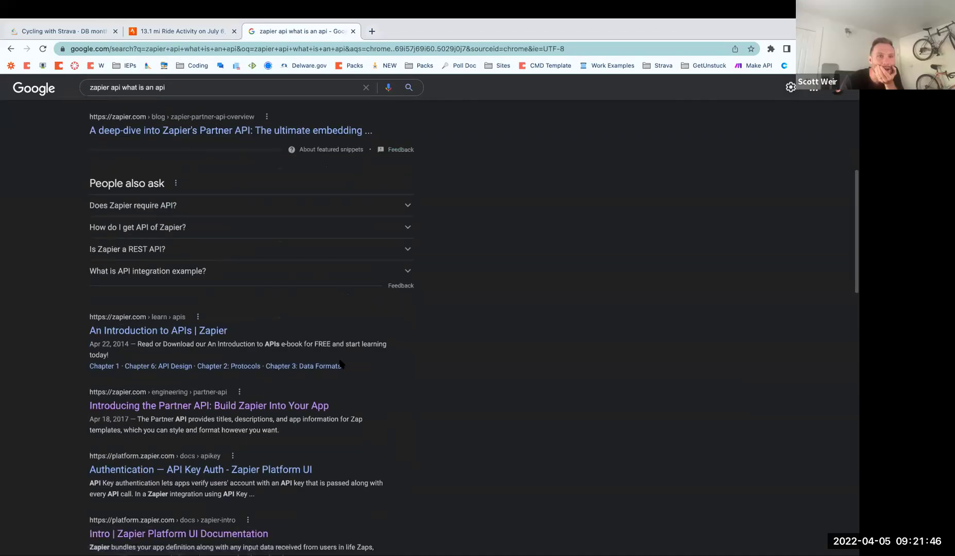
pyautogui.click(190, 338)
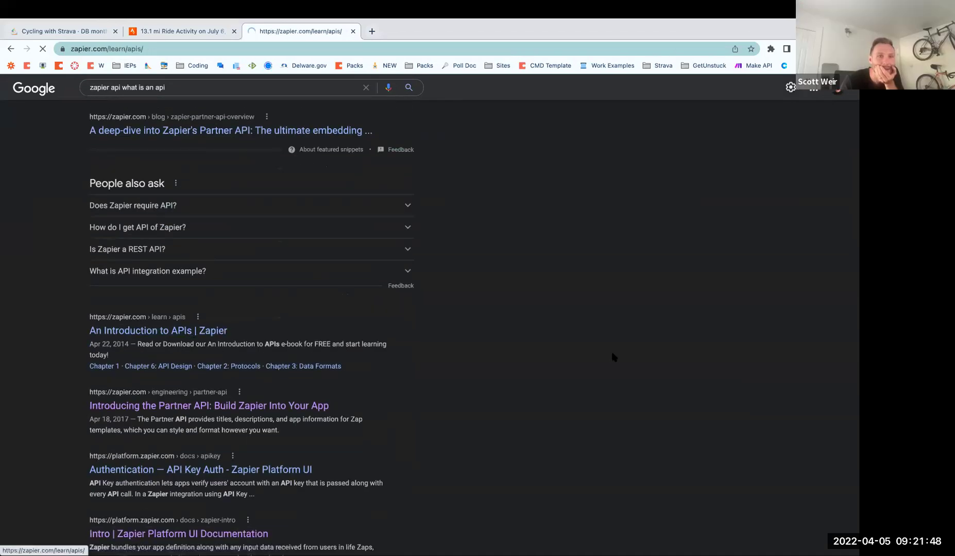
pyautogui.scroll(-6, 596, 366)
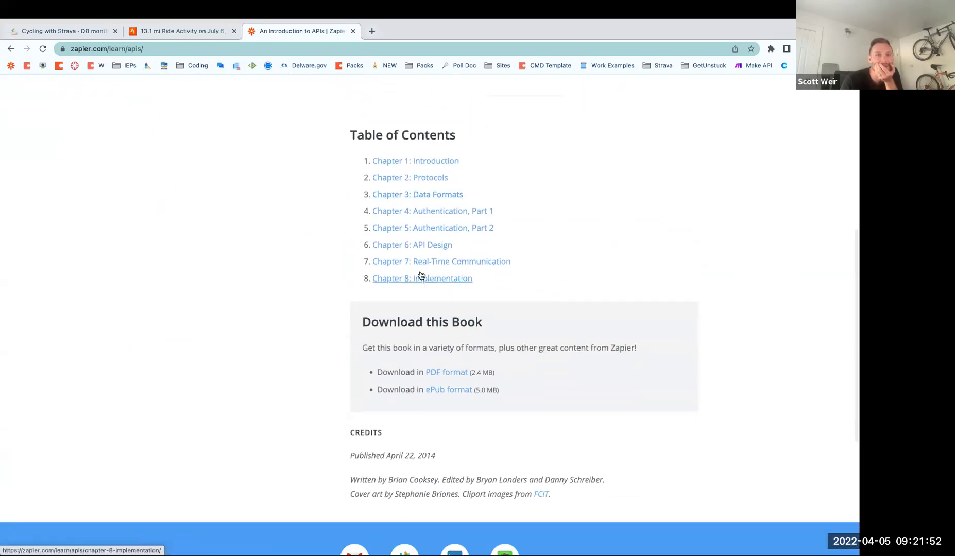
pyautogui.scroll(4, 405, 228)
pyautogui.scroll(1, 460, 141)
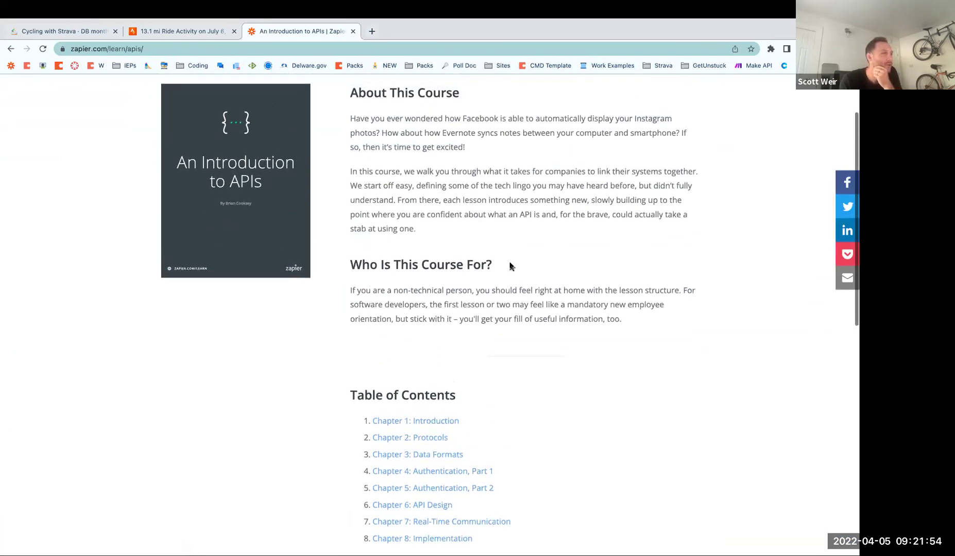
pyautogui.scroll(2, 499, 265)
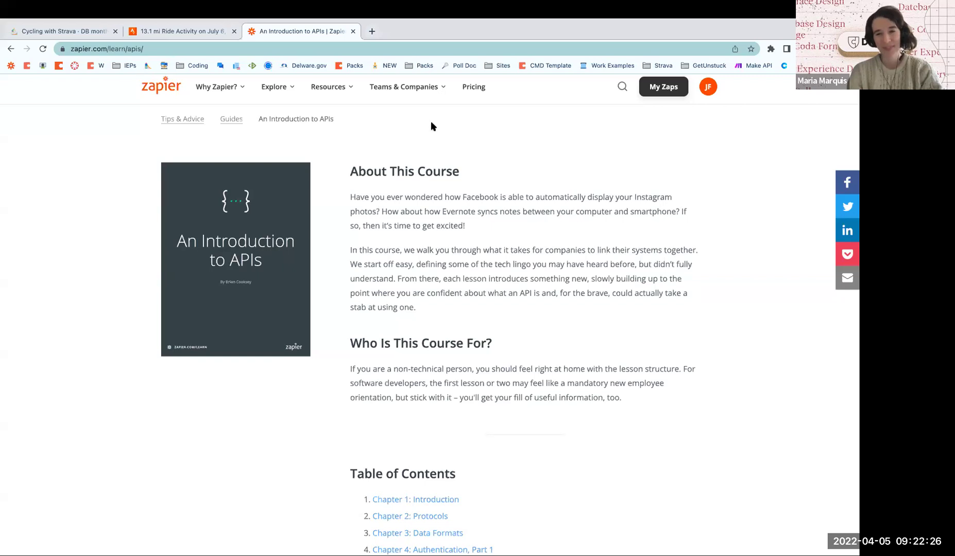
# Select the web address of the Introduction to APIs guide and skim the page's chapter list again.
pyautogui.click(155, 49)
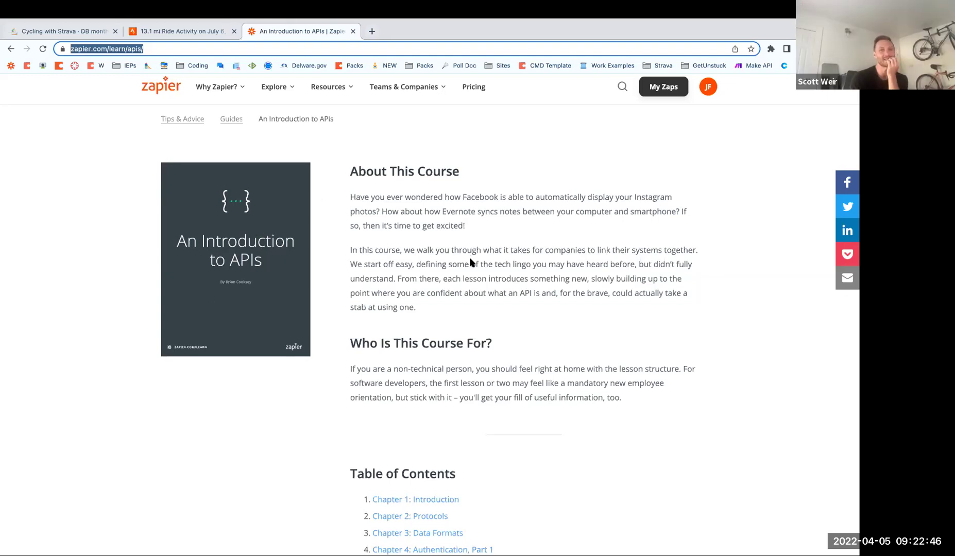
pyautogui.scroll(-5, 471, 263)
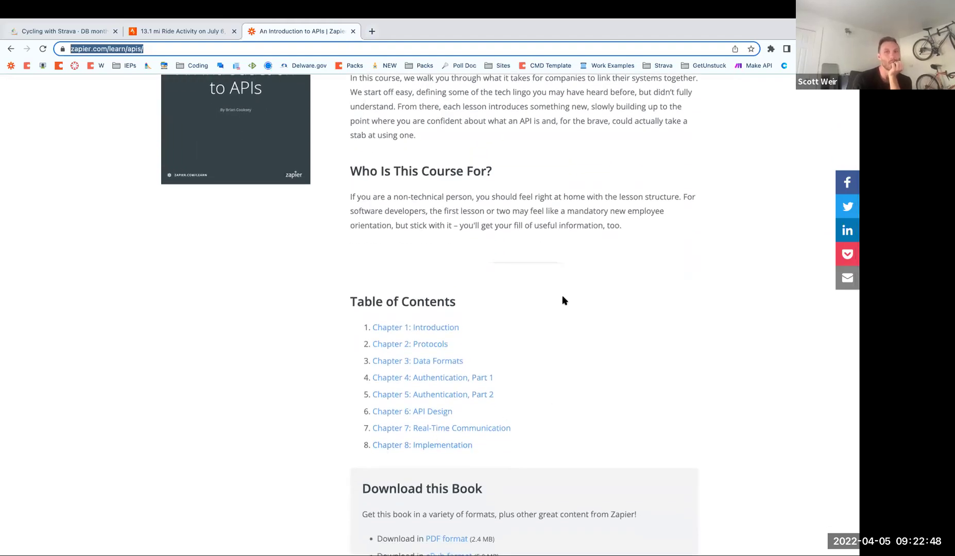
pyautogui.scroll(5, 563, 301)
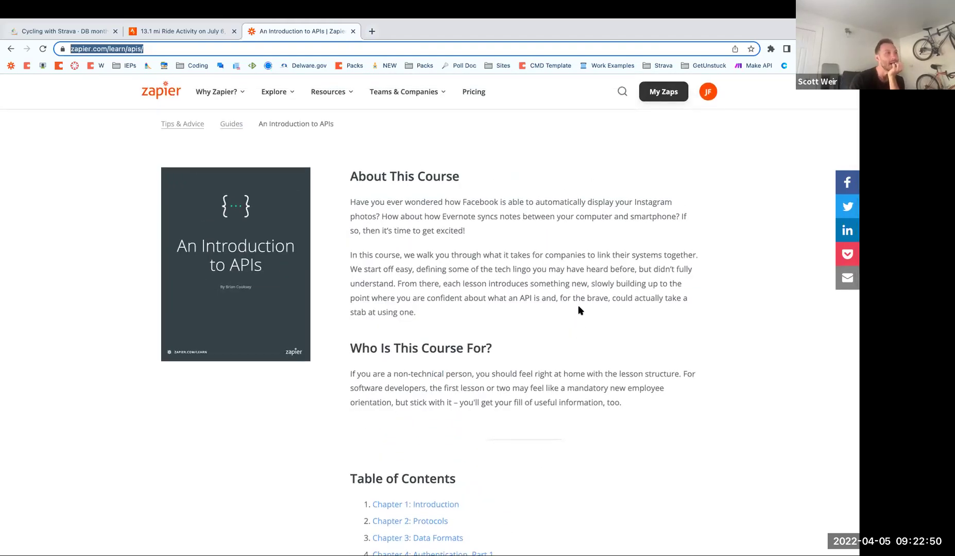